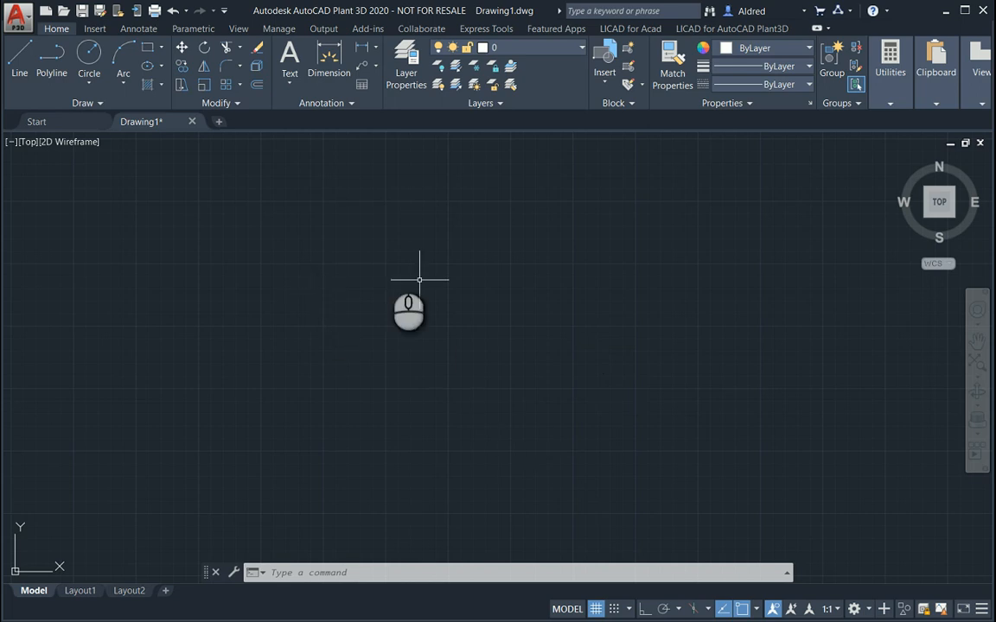
Draw a plain rectangle by picking two opposite corners in the empty drawing.
left_click(147, 49)
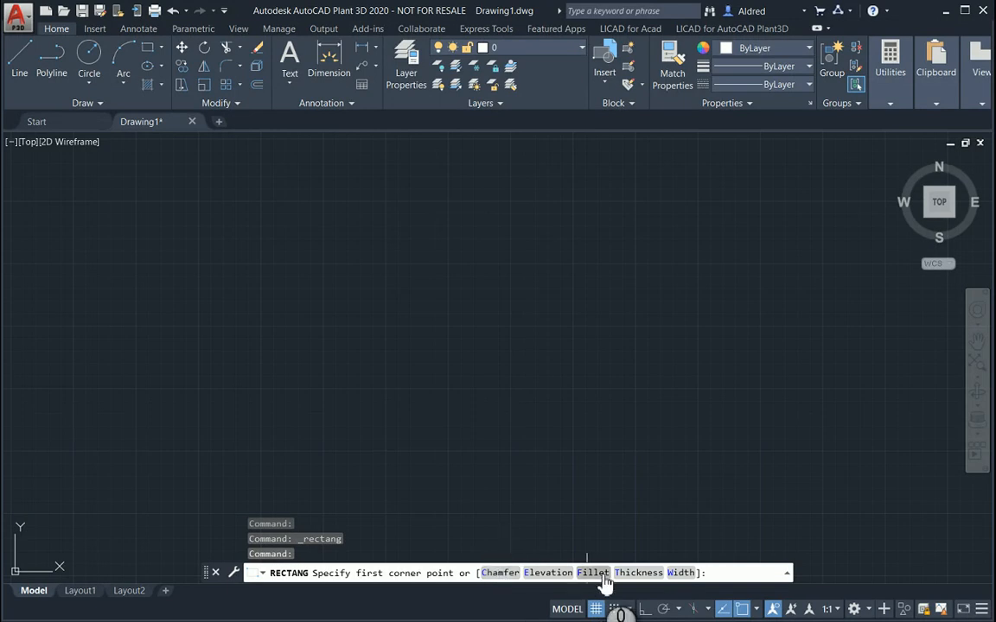
left_click(375, 414)
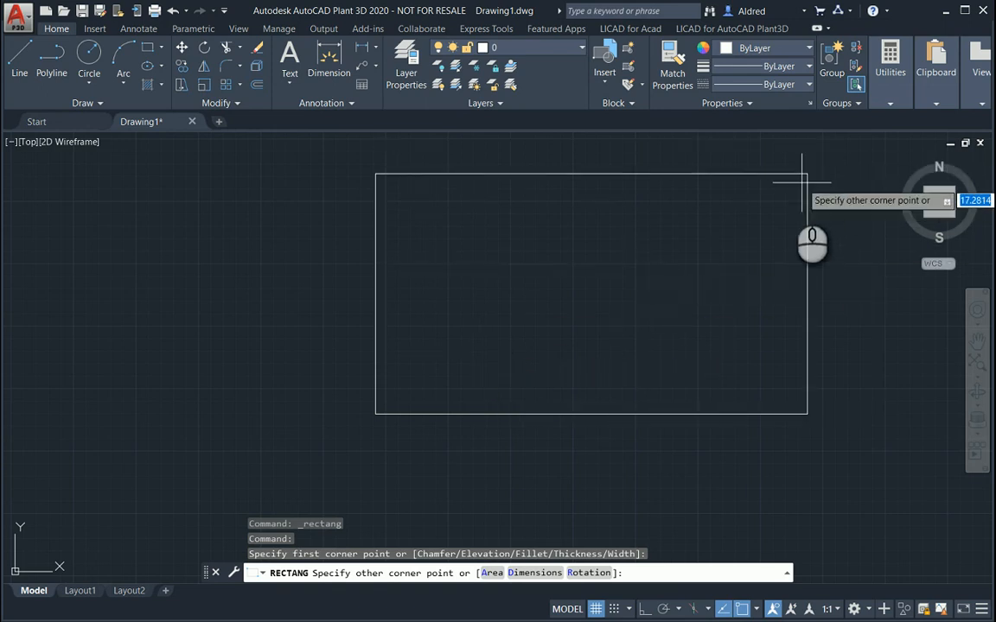
scroll(801, 183, "up", 3)
left_click(762, 178)
scroll(702, 266, "down", 2)
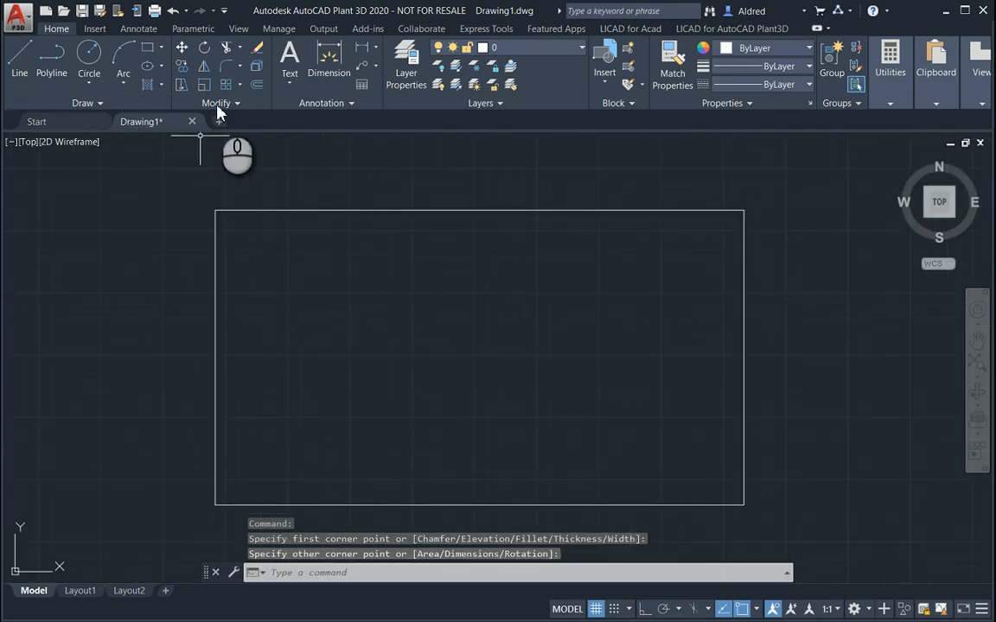
Fillet all four corners of the rectangle at radius 5 using the Polyline option.
key("Escape")
left_click(226, 70)
type("r")
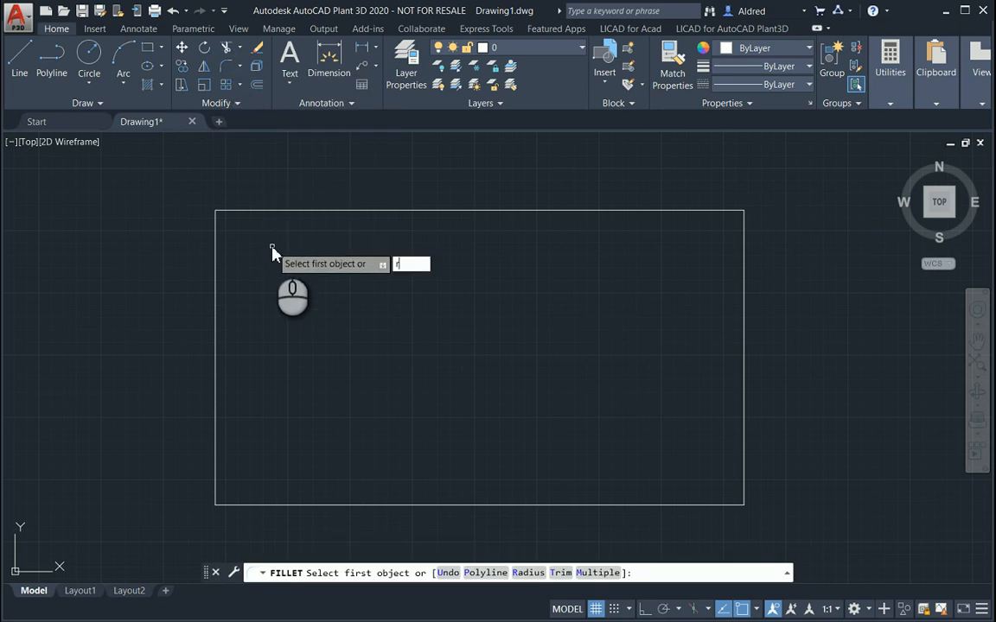
key("Return")
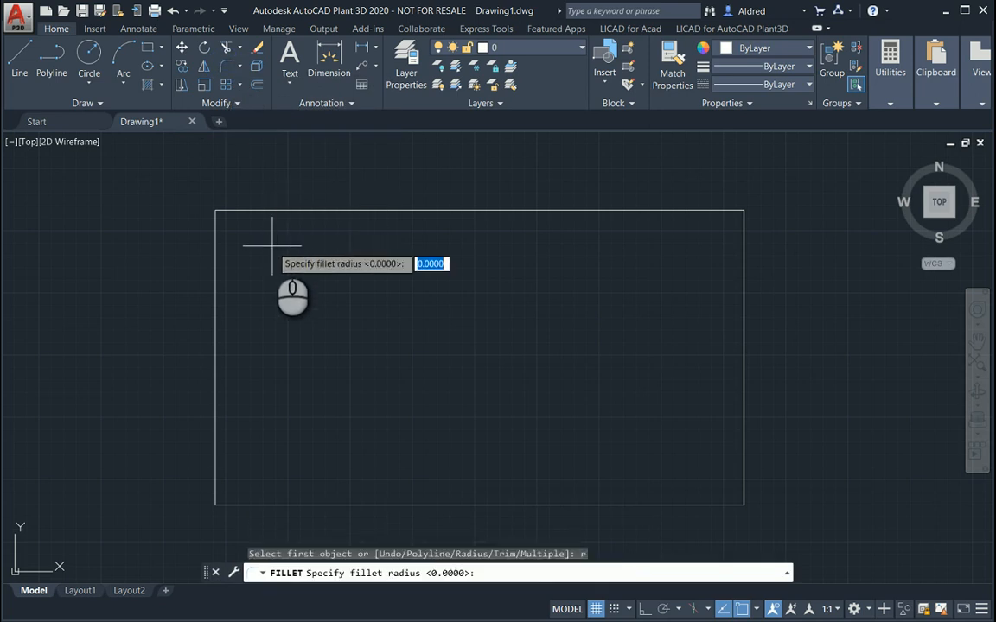
type("5")
key("Return")
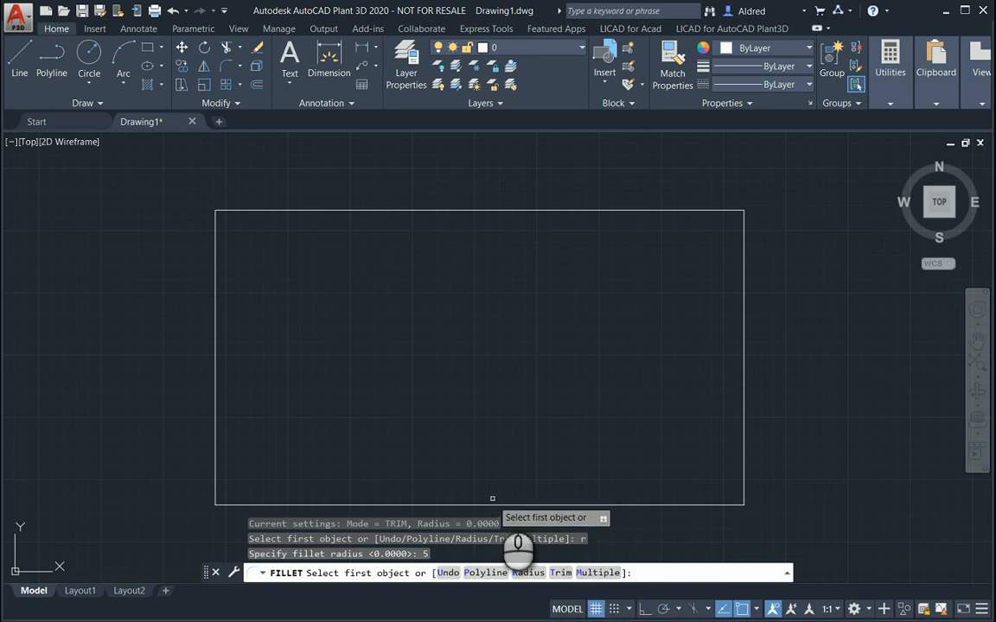
left_click(489, 574)
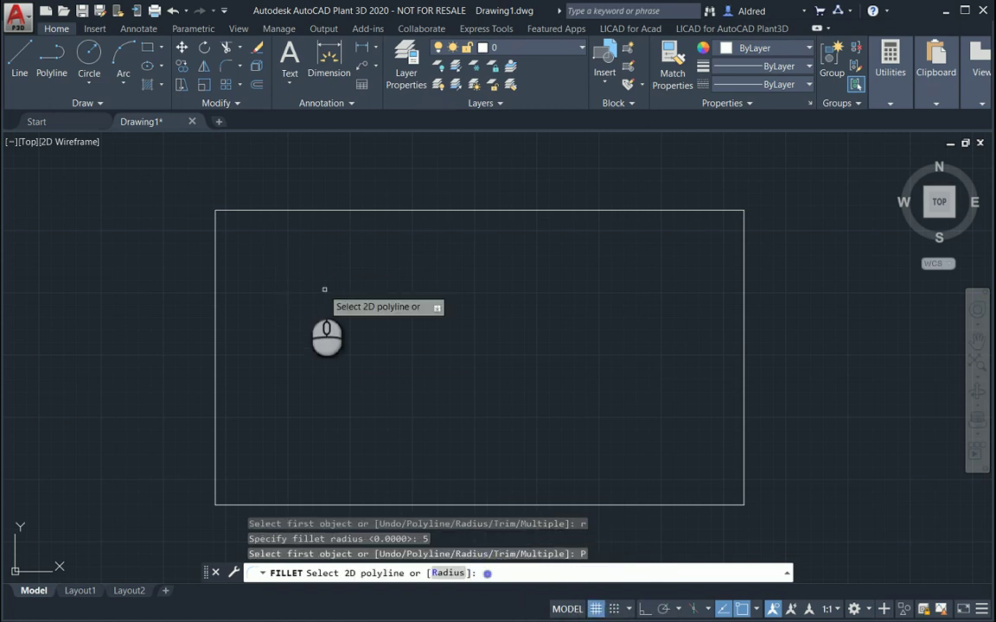
left_click(216, 240)
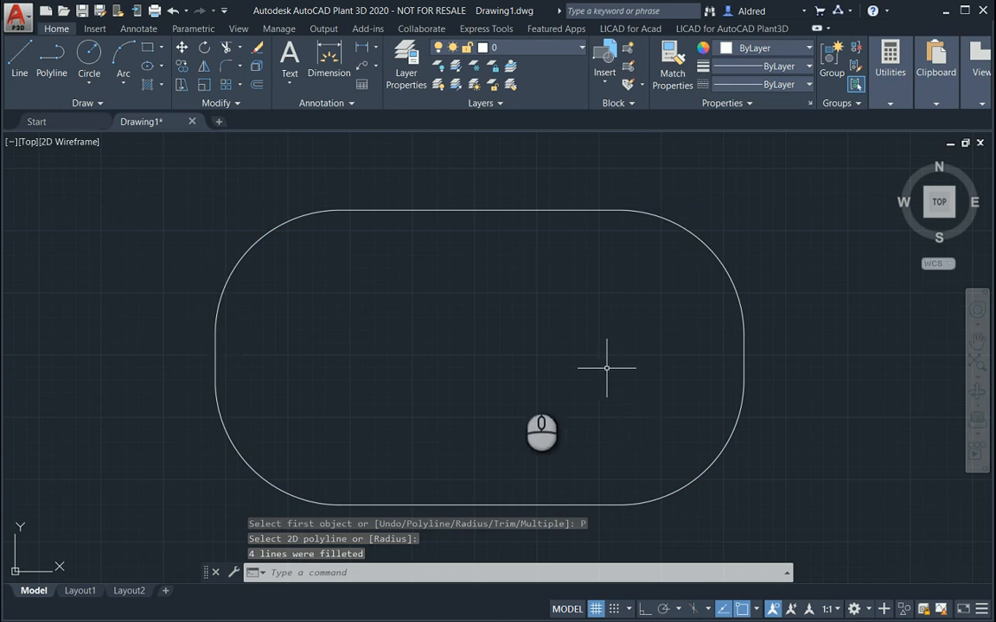
scroll(482, 362, "down", 4)
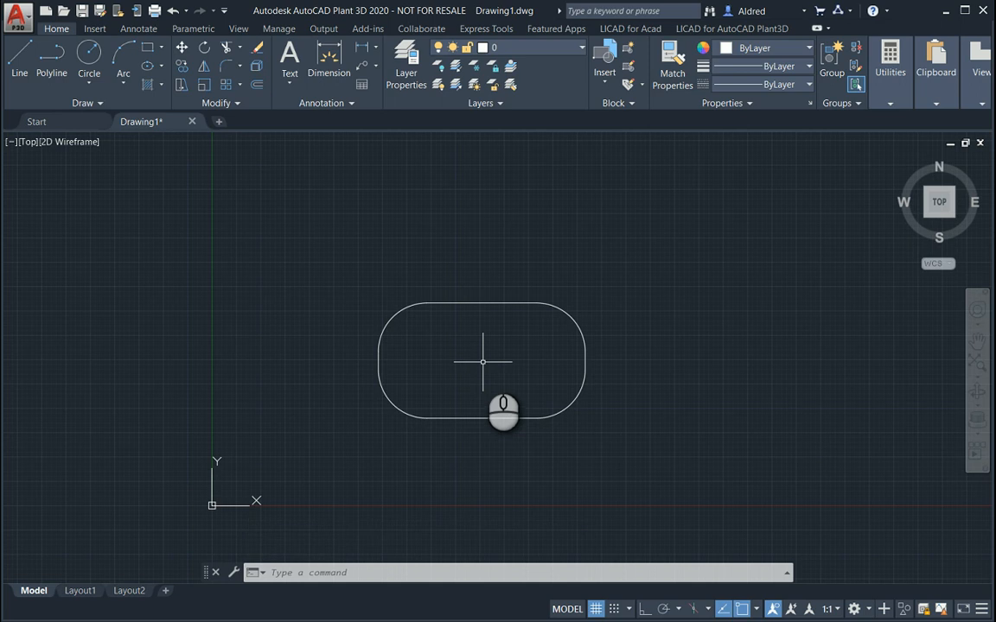
Draw a larger rectangle beside the first with the Fillet option set to radius 10.
middle_click_drag(583, 401, 471, 424)
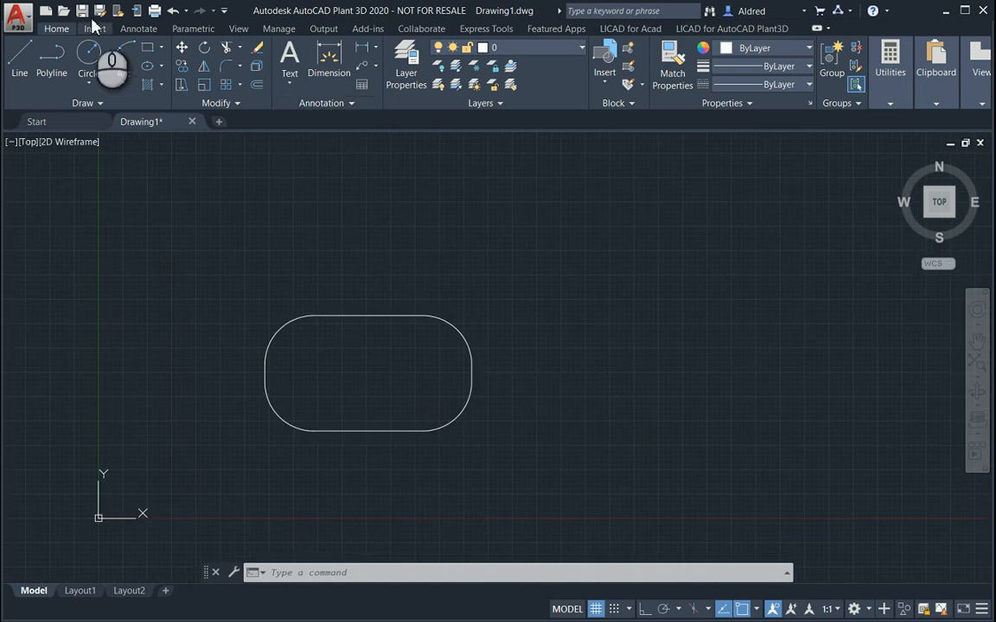
key("Escape")
left_click(152, 52)
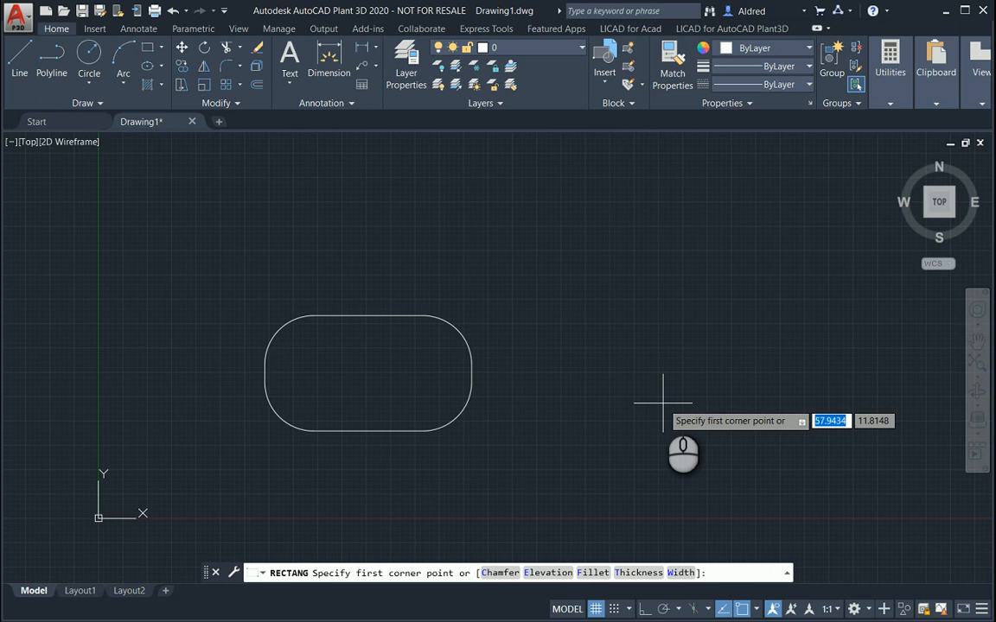
left_click(593, 573)
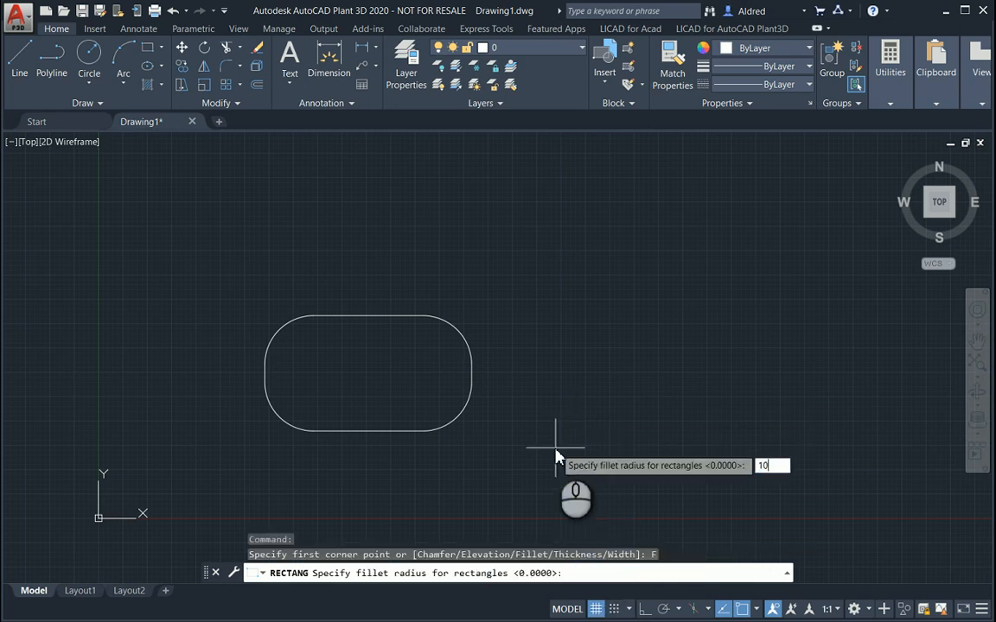
key("Return")
left_click(555, 448)
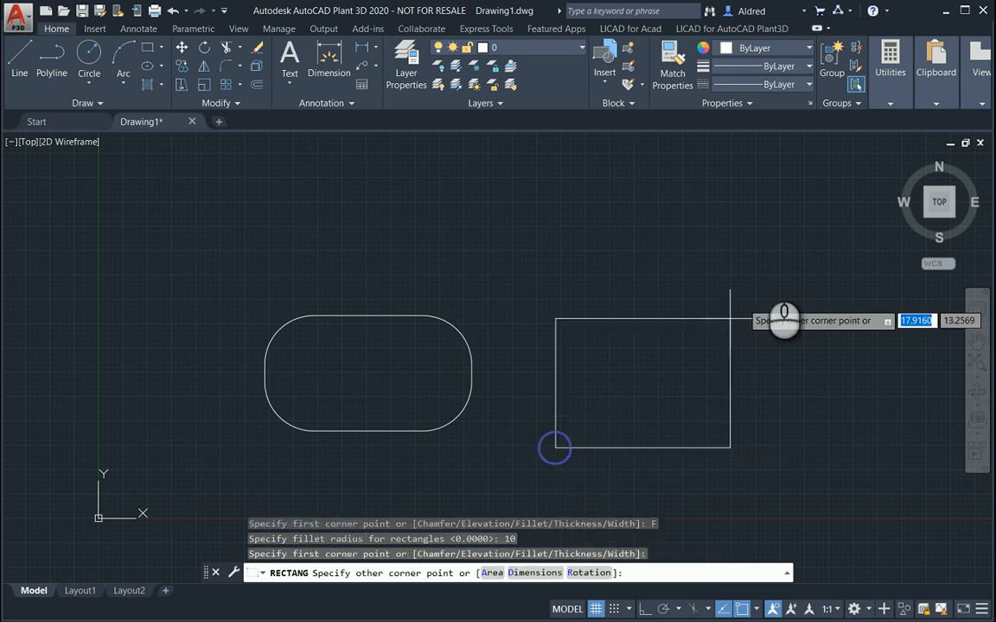
middle_click_drag(784, 247, 561, 277)
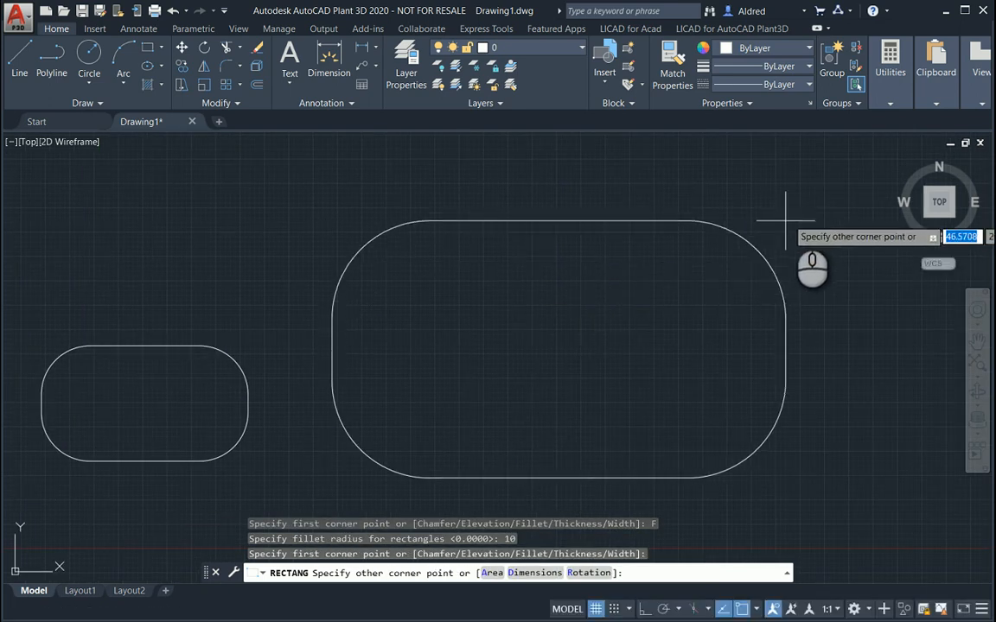
left_click(797, 216)
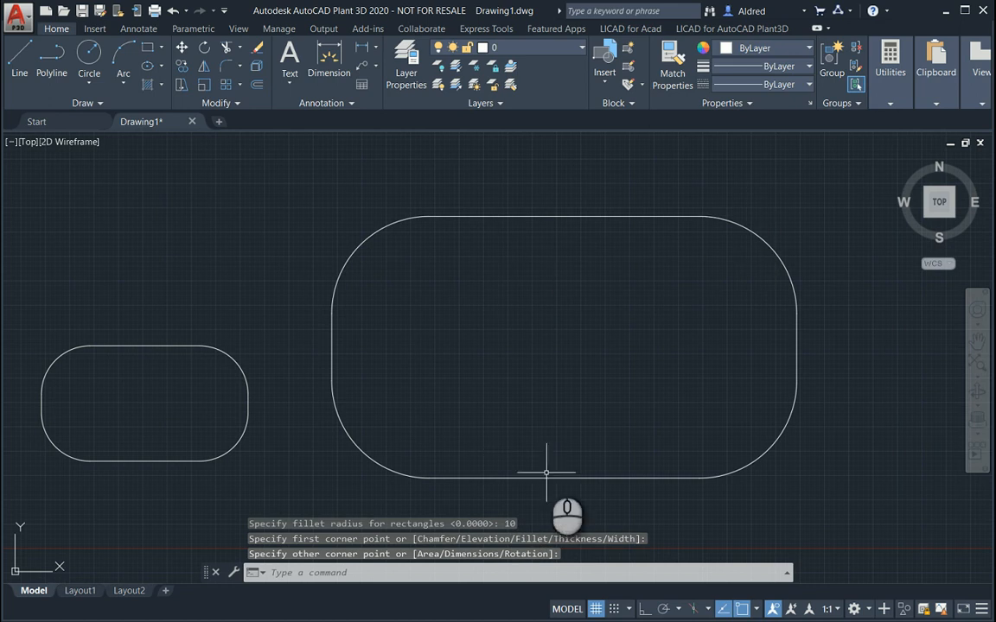
scroll(652, 375, "down", 2)
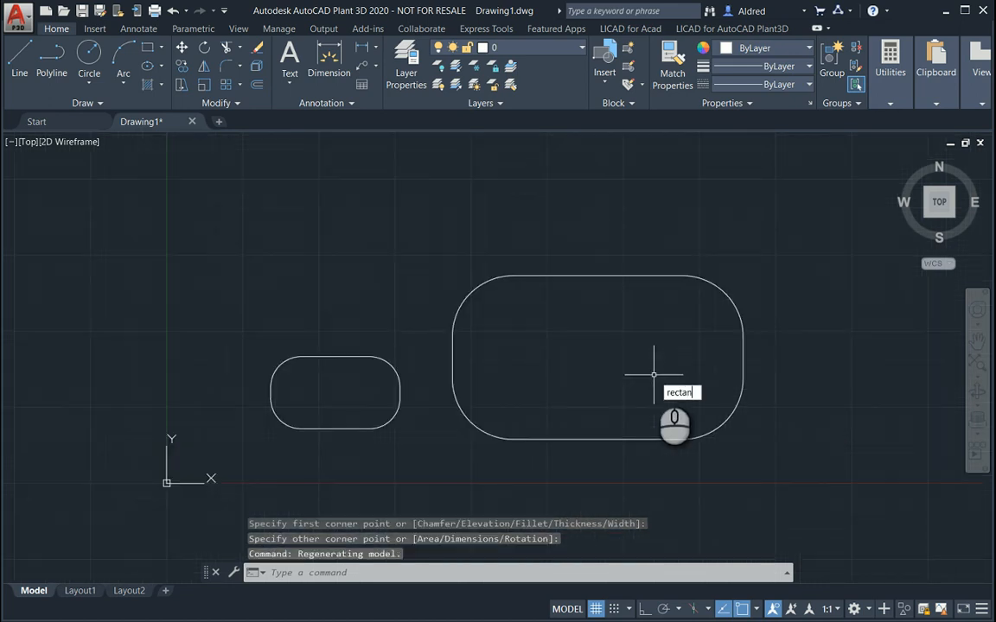
Set the rectangle's Chamfer option with first distance picked by two points and default second distance.
key("Return")
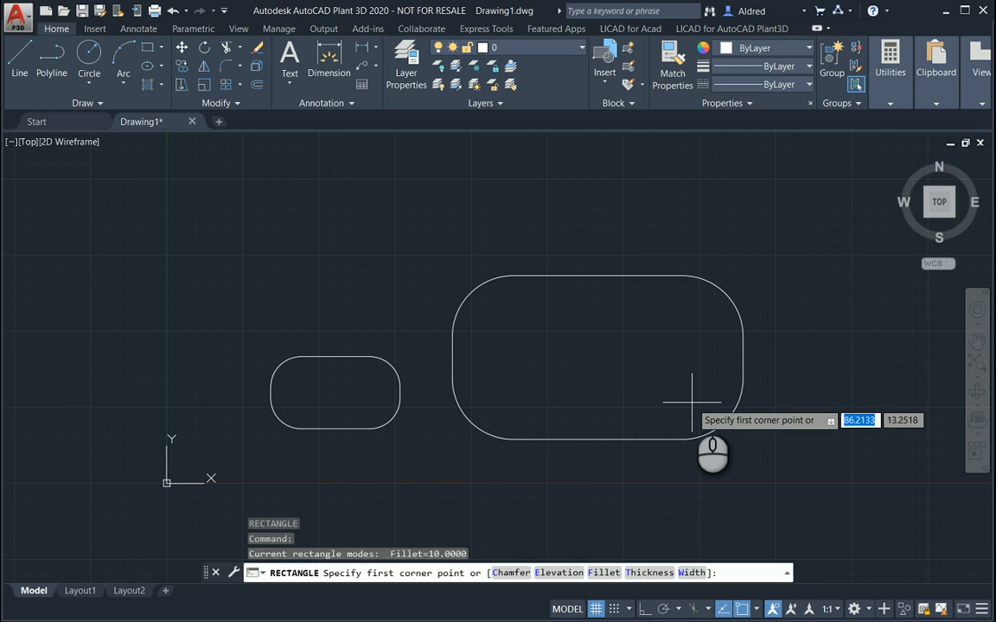
left_click(518, 574)
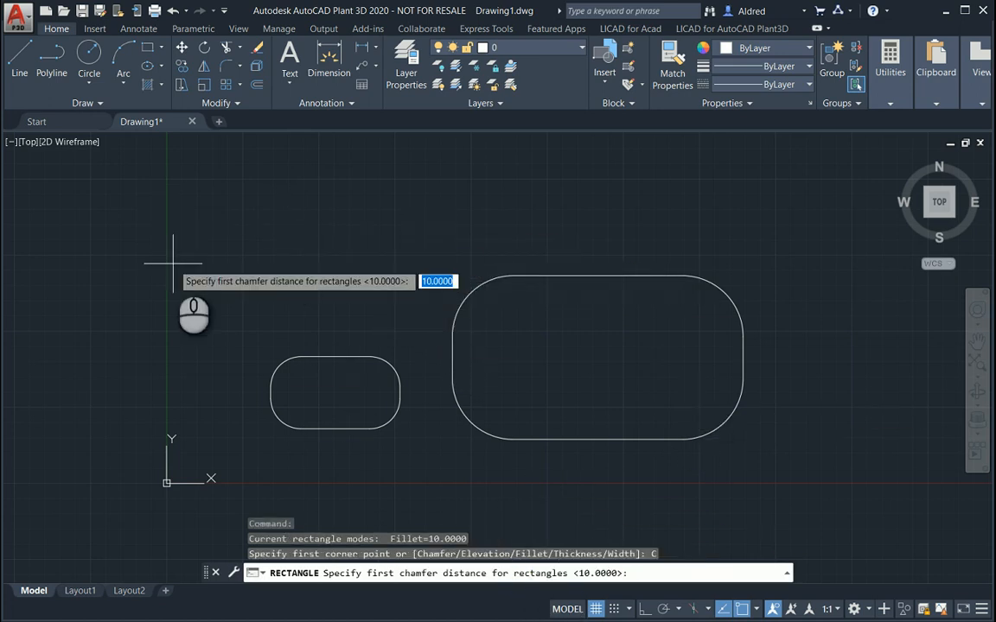
left_click(213, 268)
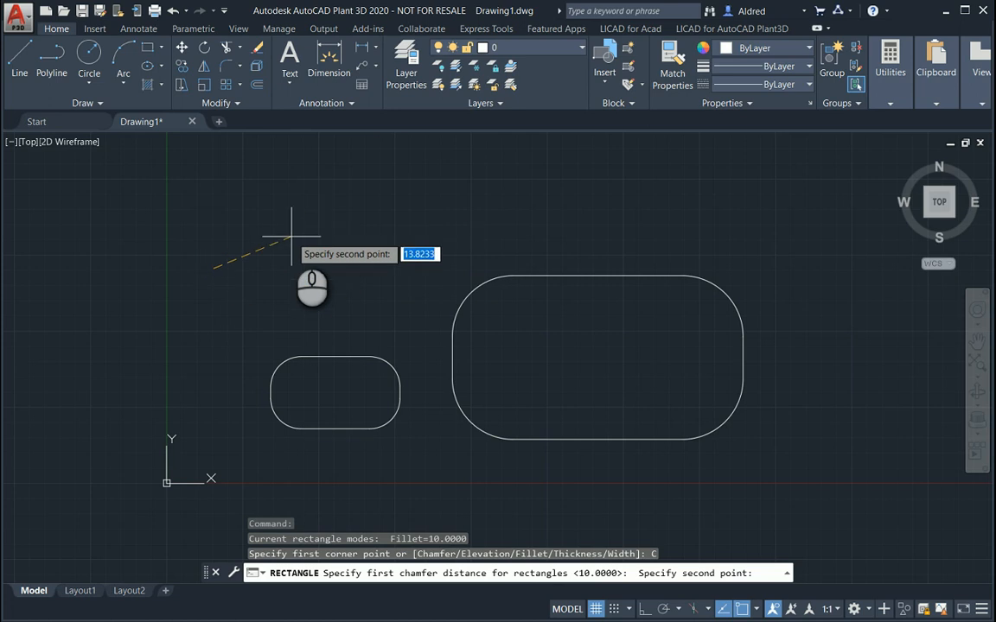
left_click(291, 235)
key("Return")
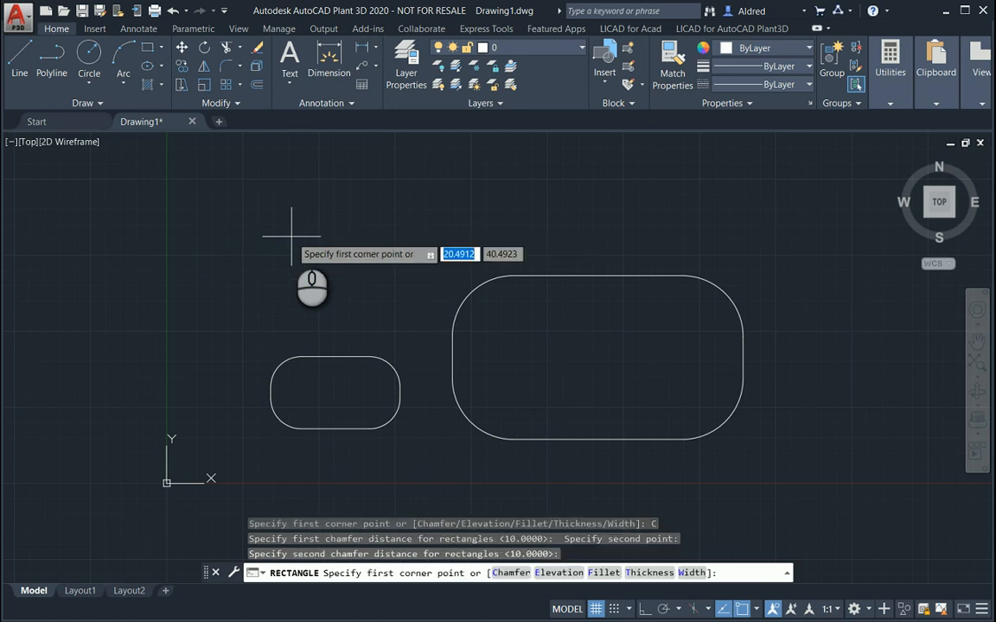
Place the chamfered rectangle's two corners above the rounded rectangles.
left_click(209, 262)
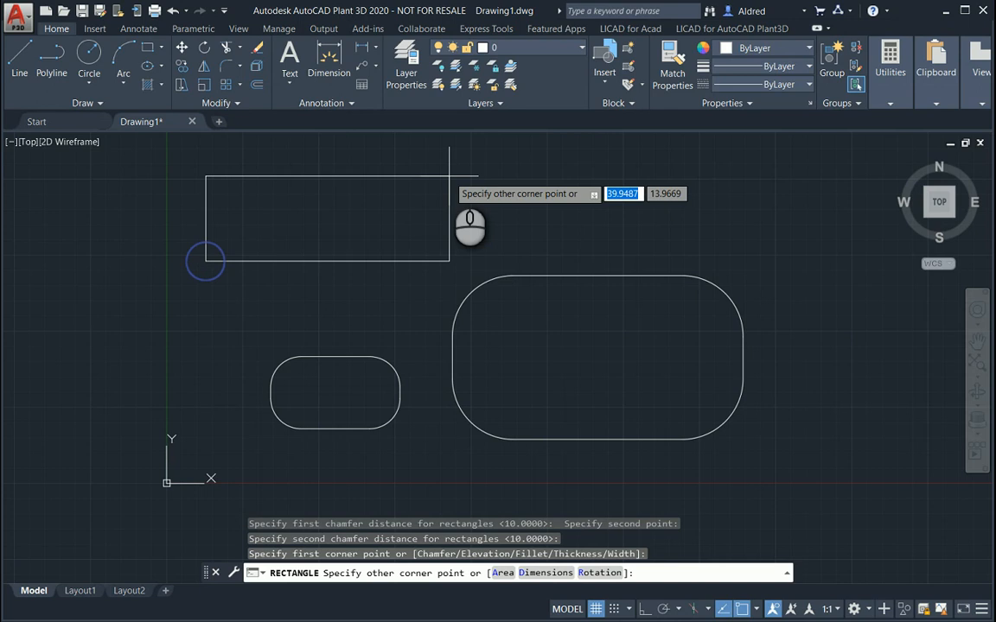
scroll(372, 328, "down", 3)
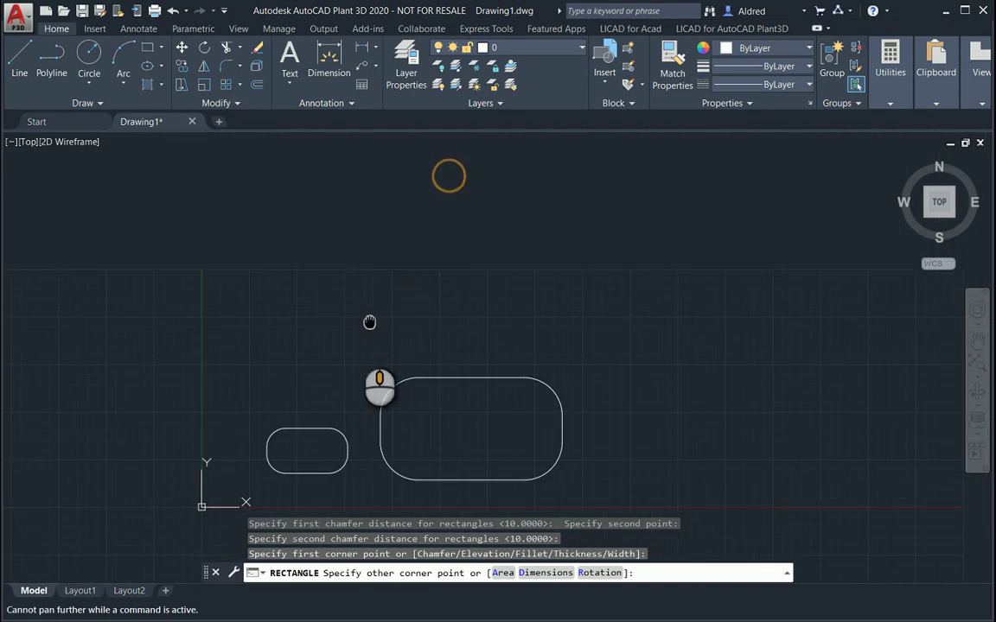
left_click(518, 205)
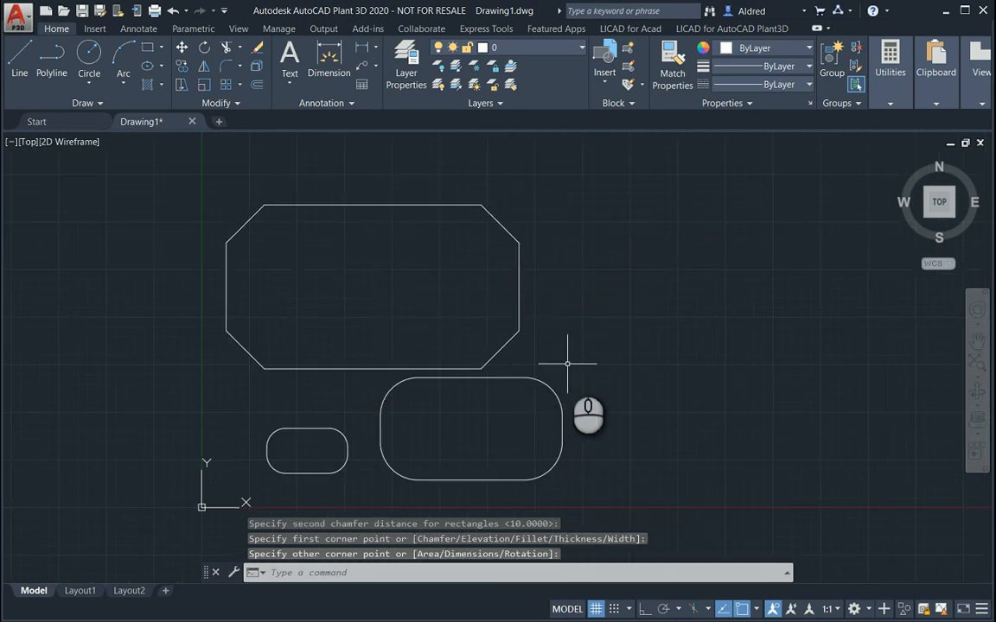
left_click(143, 50)
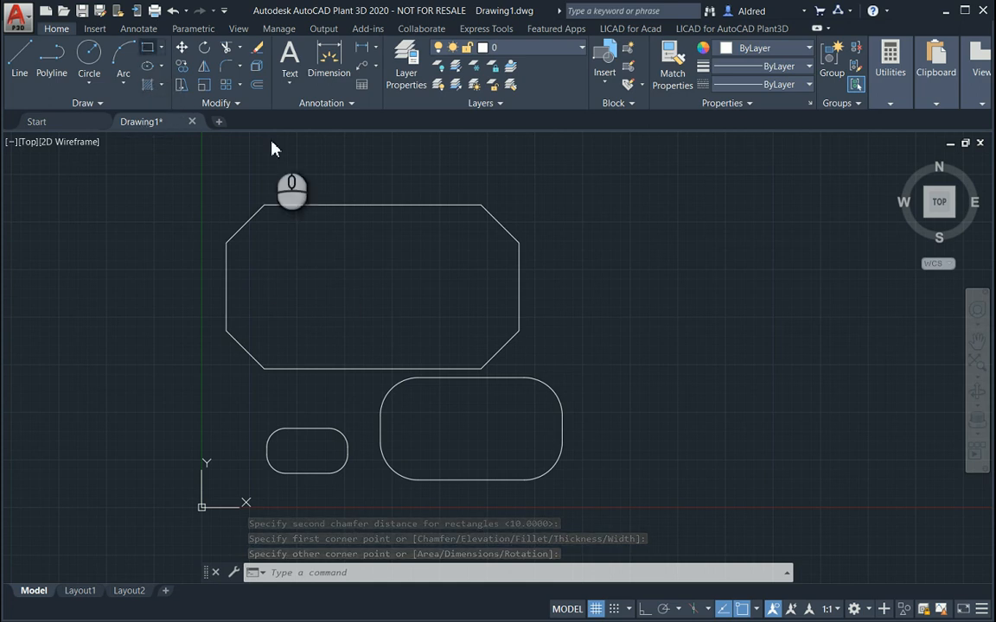
Draw a second chamfered rectangle to the right by picking its two opposite corners.
left_click(598, 393)
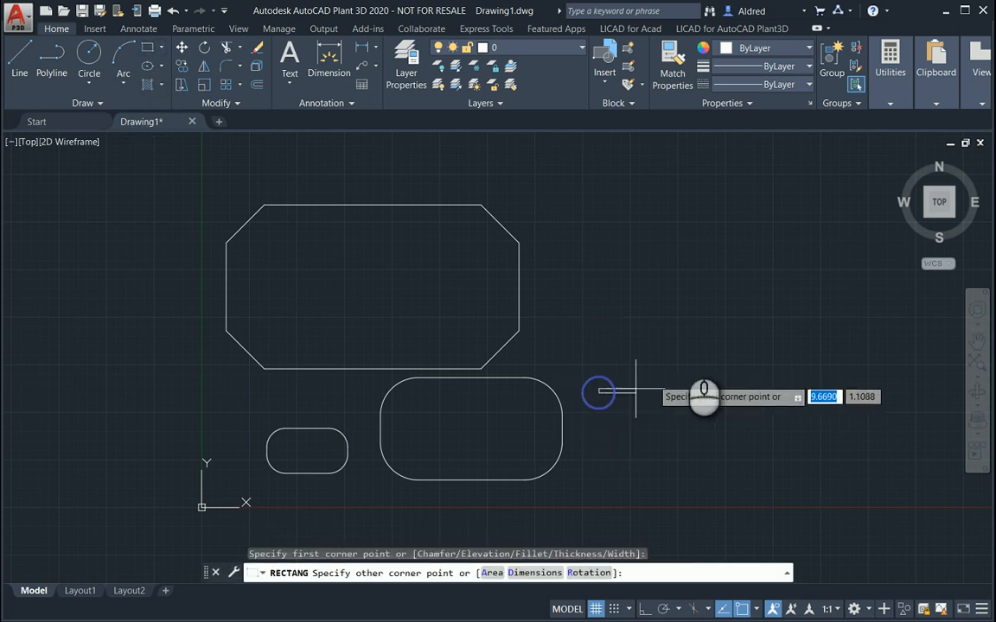
left_click(849, 206)
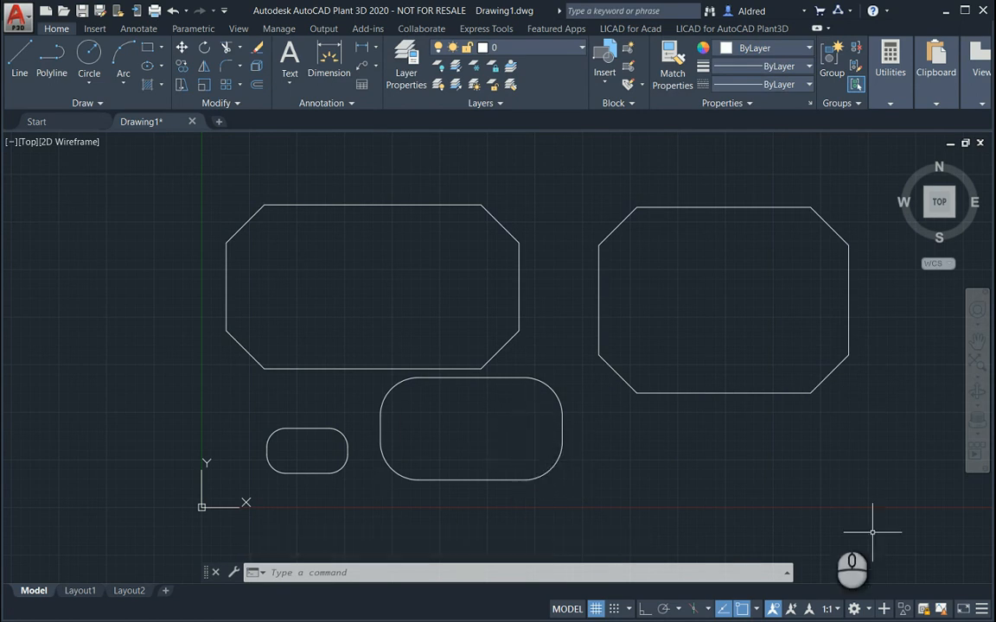
middle_click_drag(644, 461, 552, 442)
type("rectangle")
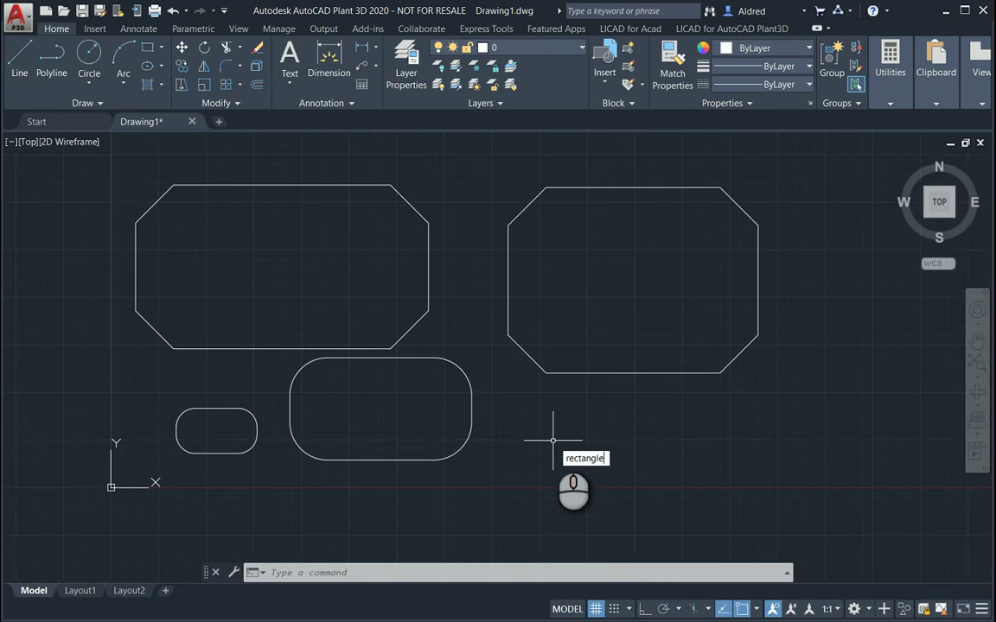
Reset the rectangle's fillet radius to 0 and pick its first corner below the other shapes.
key("Return")
middle_click_drag(547, 444, 458, 334)
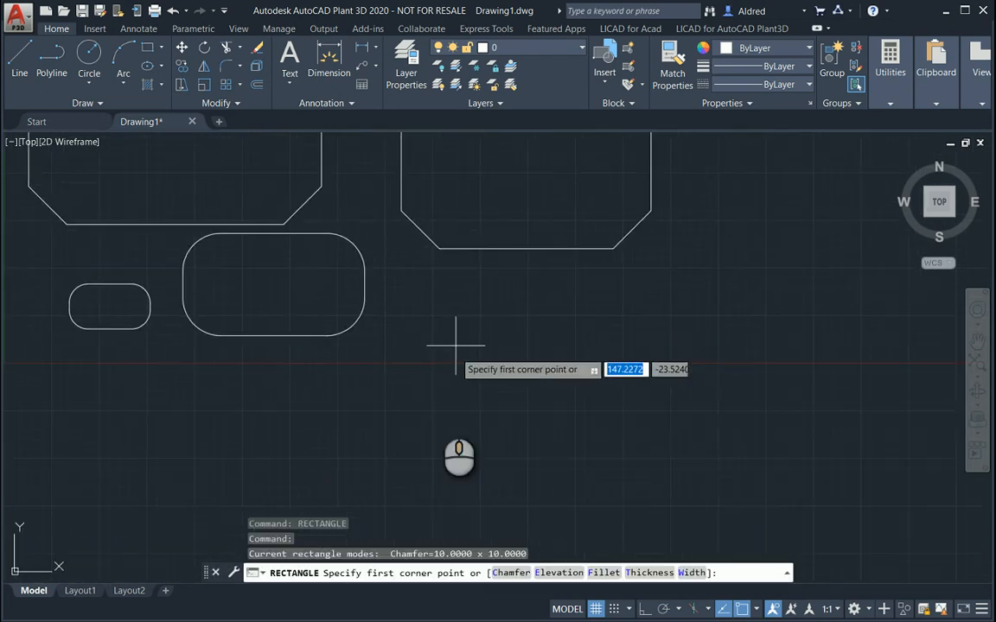
left_click(606, 575)
type("0")
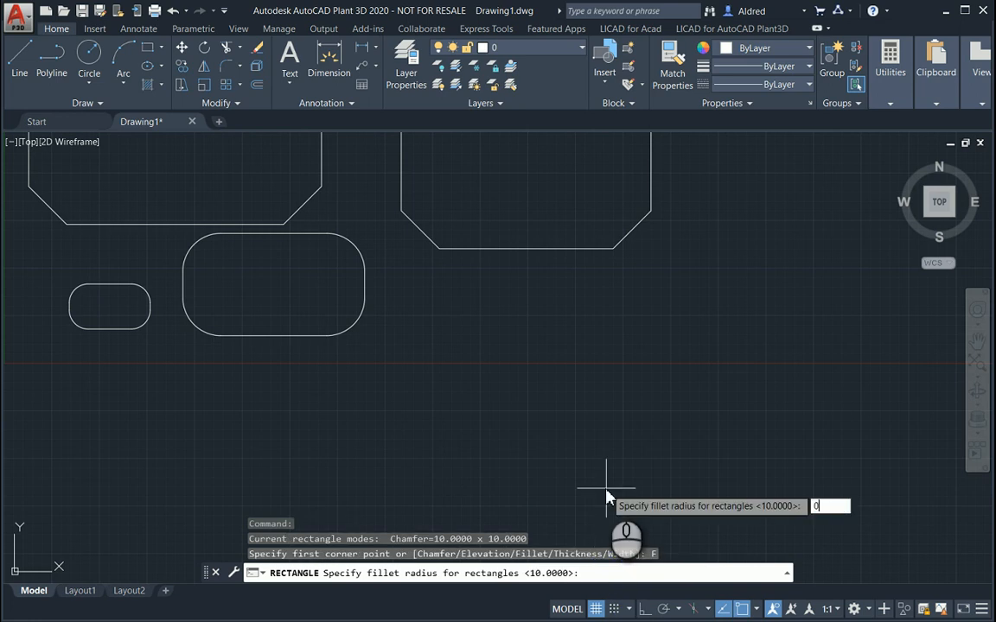
key("Return")
left_click(447, 462)
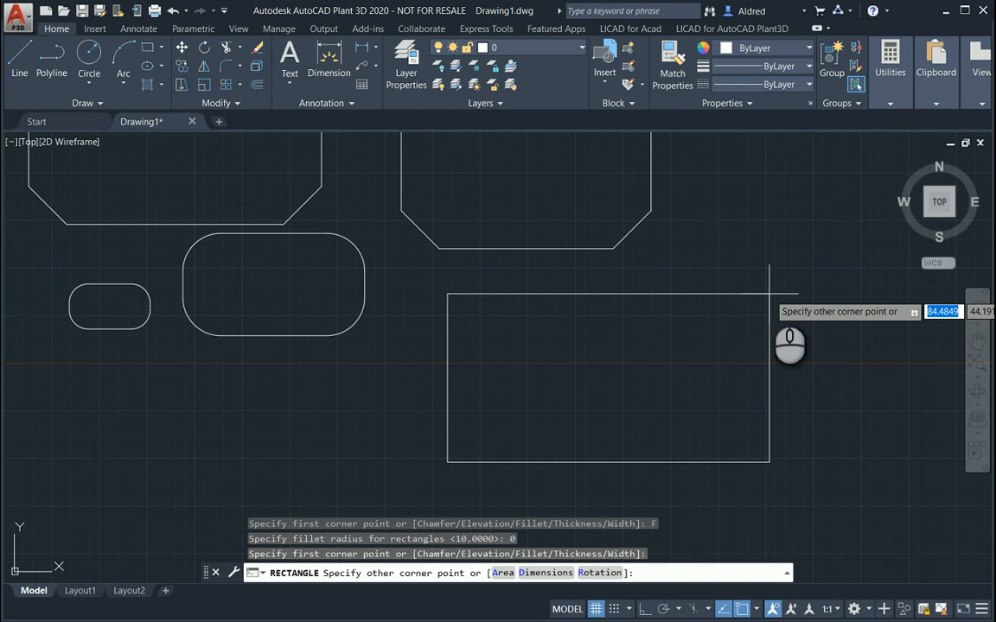
Size the rectangle with Dimensions length 100 and width 75 and place it.
left_click(546, 574)
type("100")
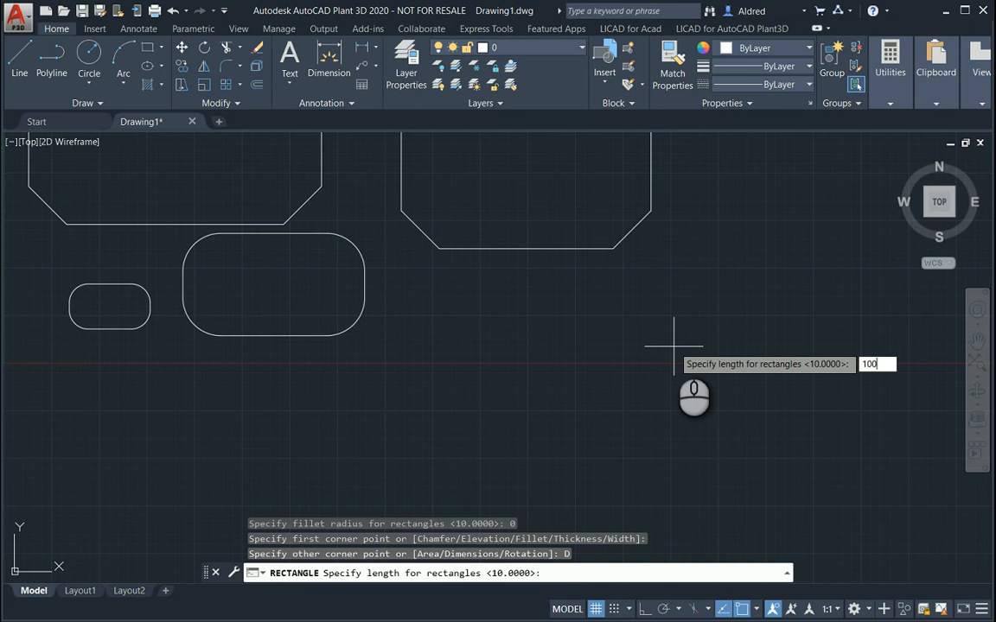
key("Return")
type("75")
key("Return")
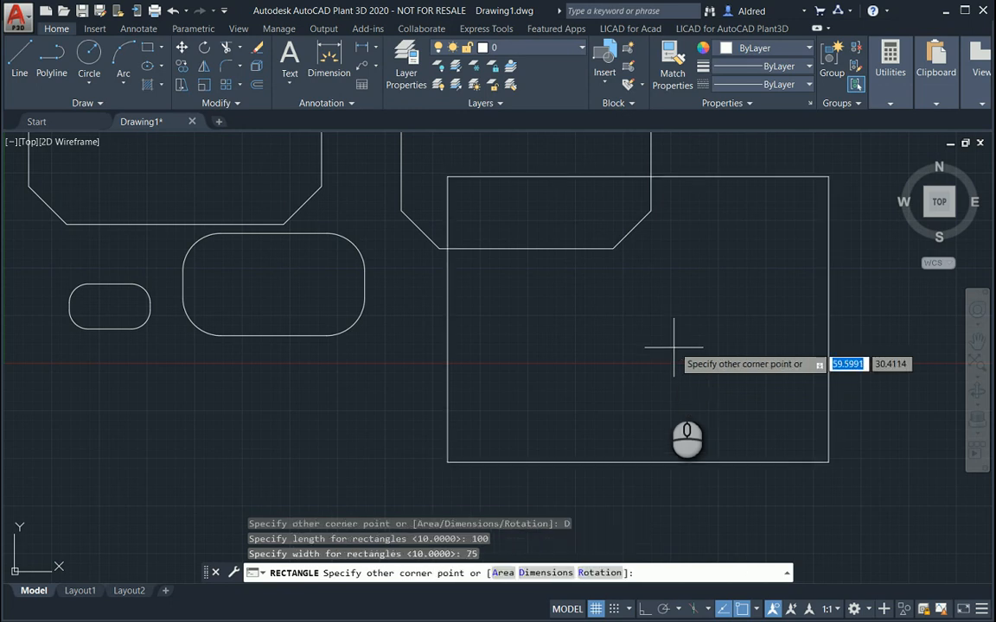
middle_click_drag(608, 287, 497, 231)
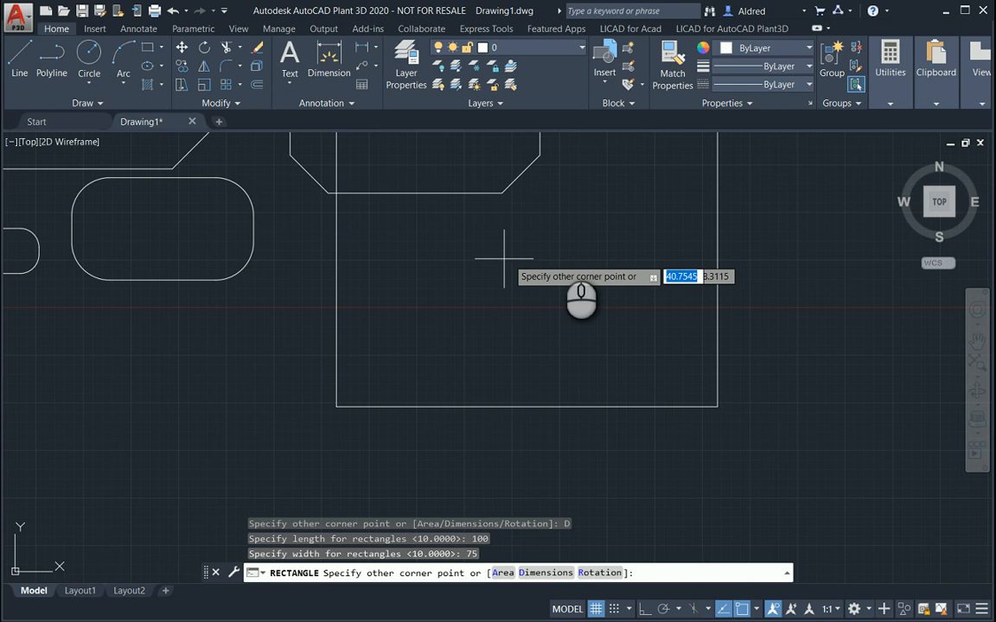
left_click(561, 427)
scroll(555, 438, "down", 3)
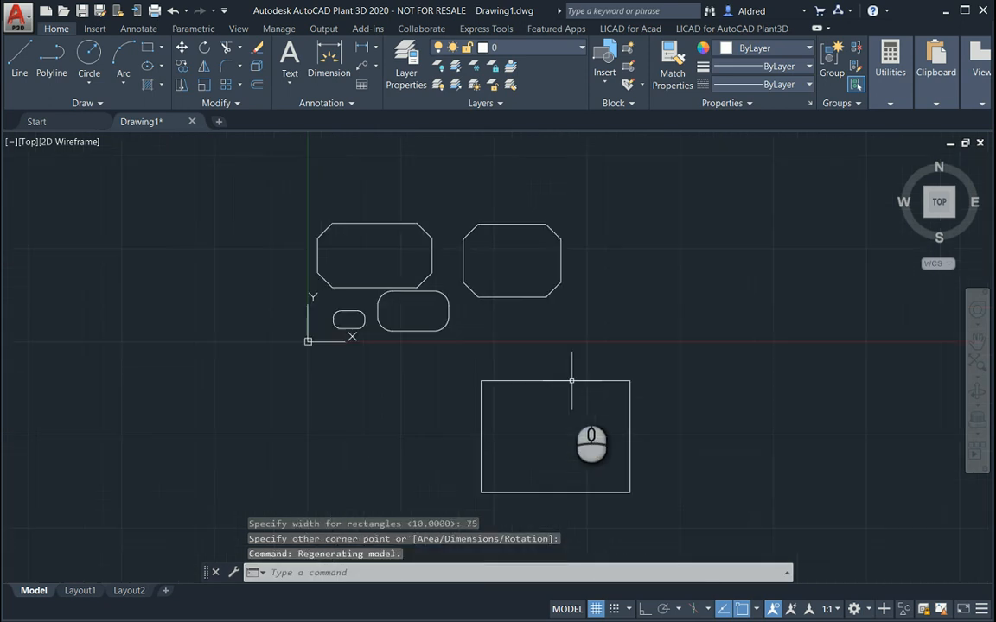
middle_click_drag(573, 378, 526, 324)
middle_click_drag(467, 315, 393, 359)
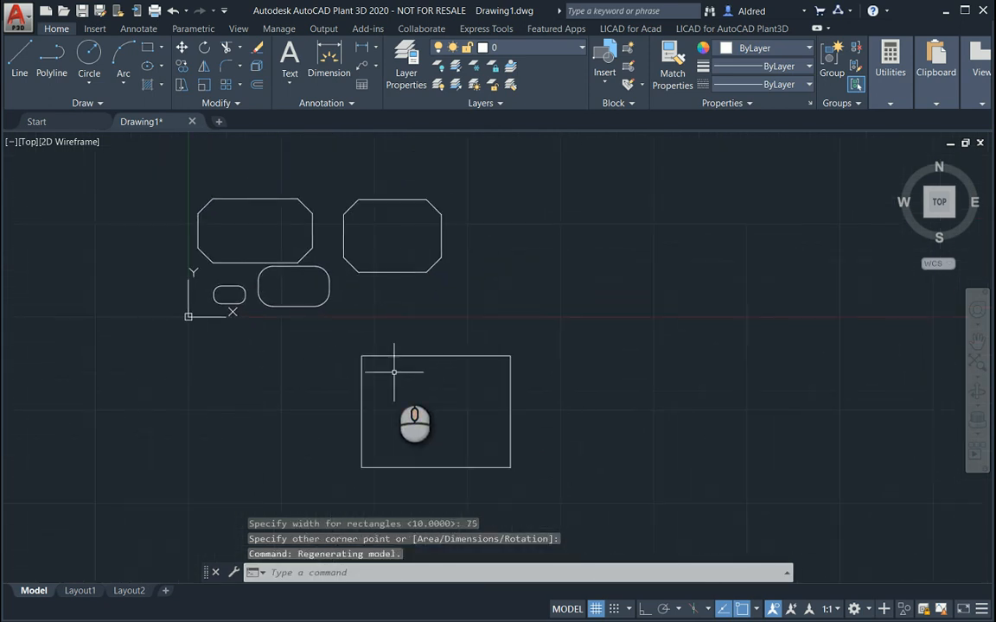
Draw a small circle just right of centre inside the 100×75 rectangle.
key("Escape")
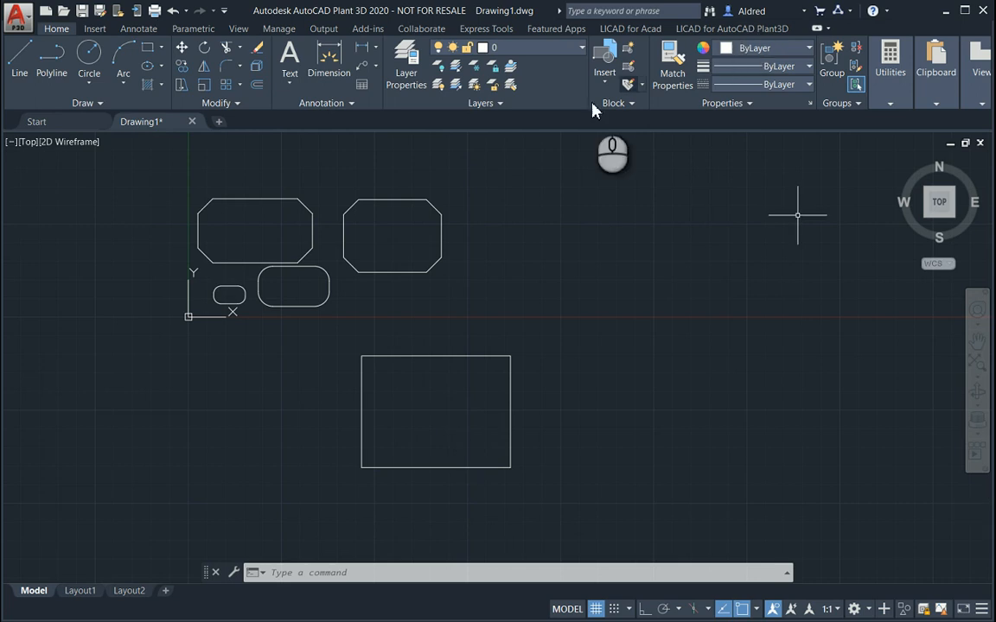
key("Escape")
key("Escape")
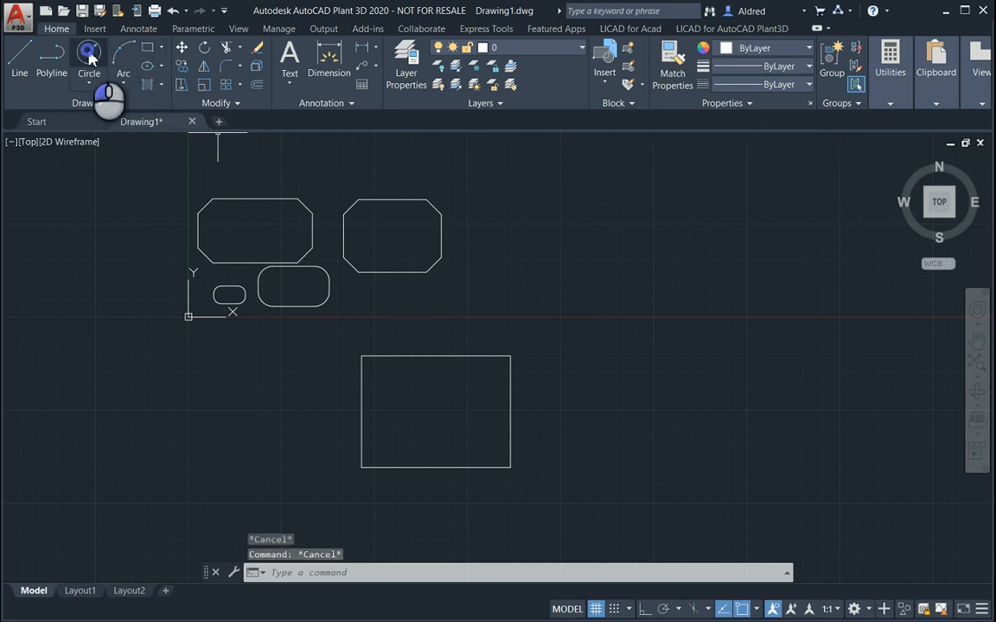
left_click(89, 54)
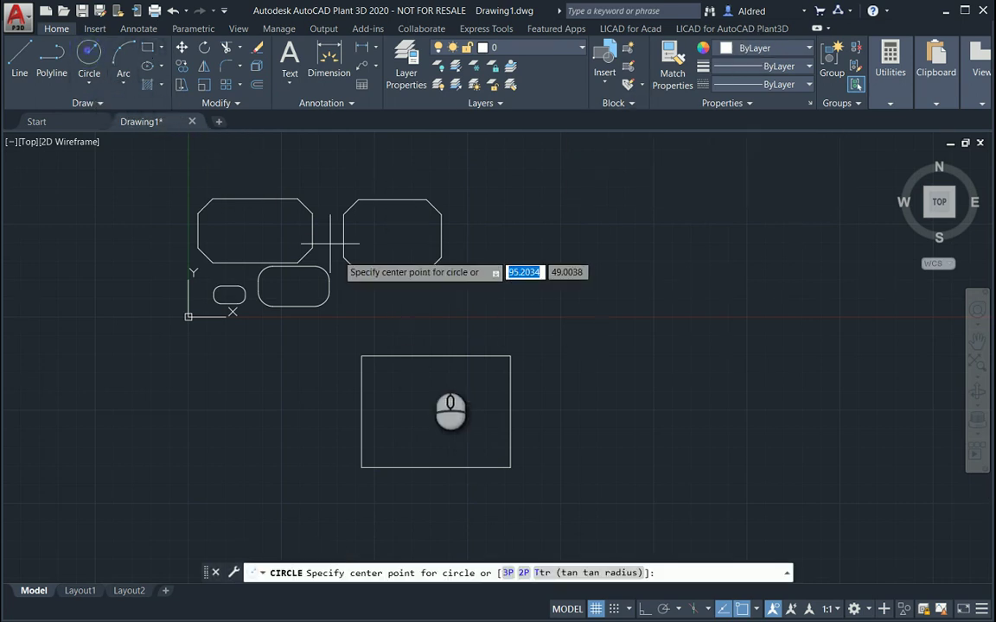
left_click(466, 413)
left_click(480, 395)
key("Escape")
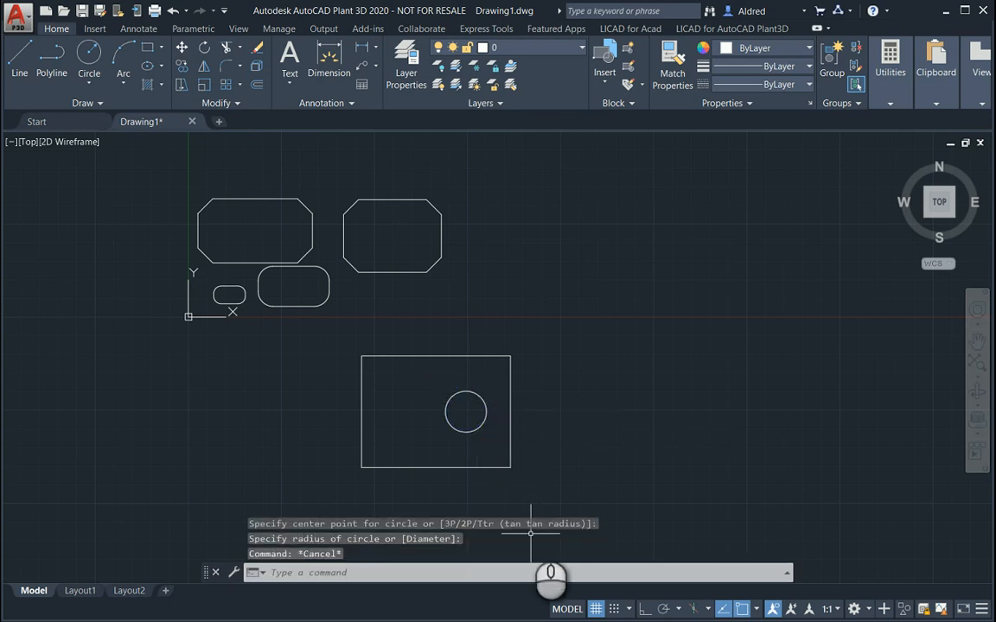
left_click(182, 65)
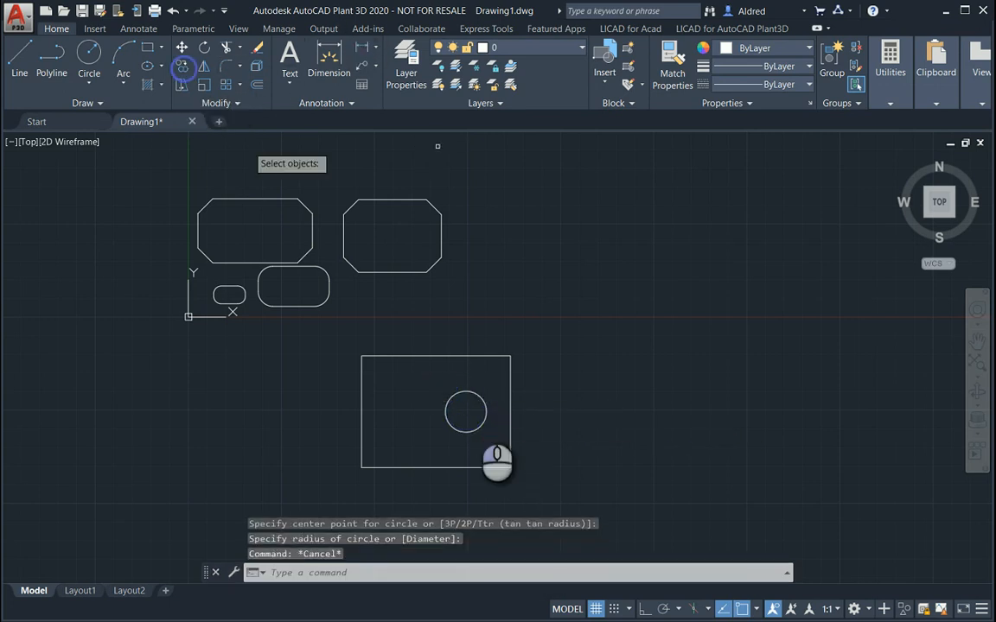
left_click(561, 508)
left_click(345, 324)
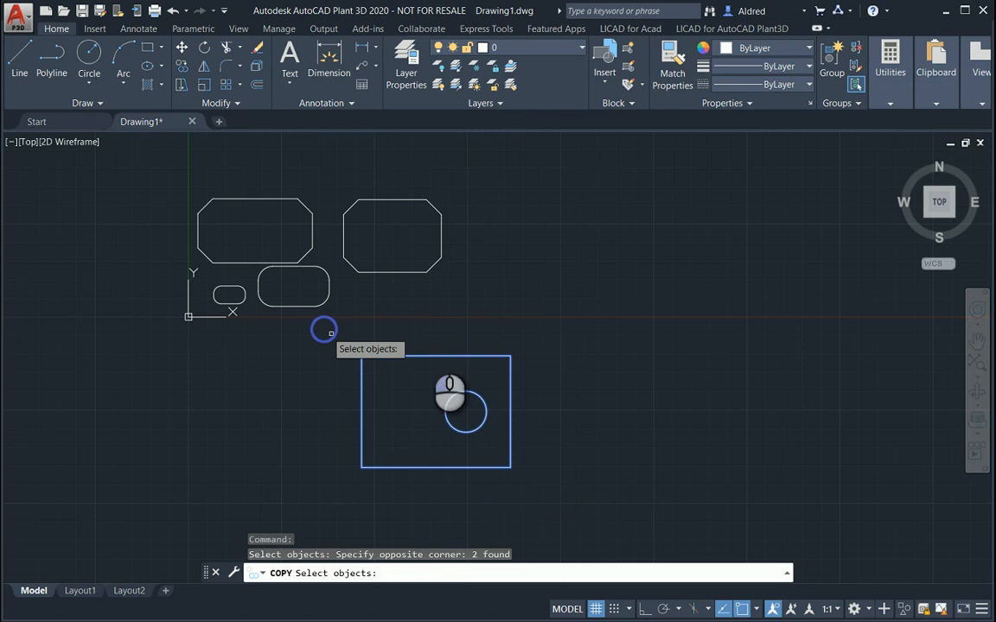
key("Return")
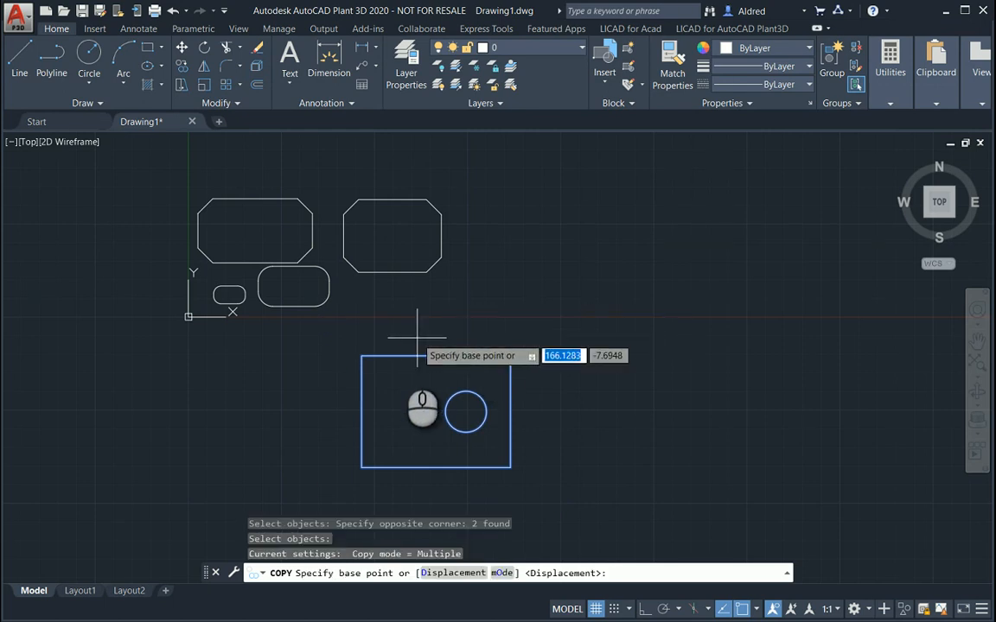
left_click(466, 413)
left_click(614, 265)
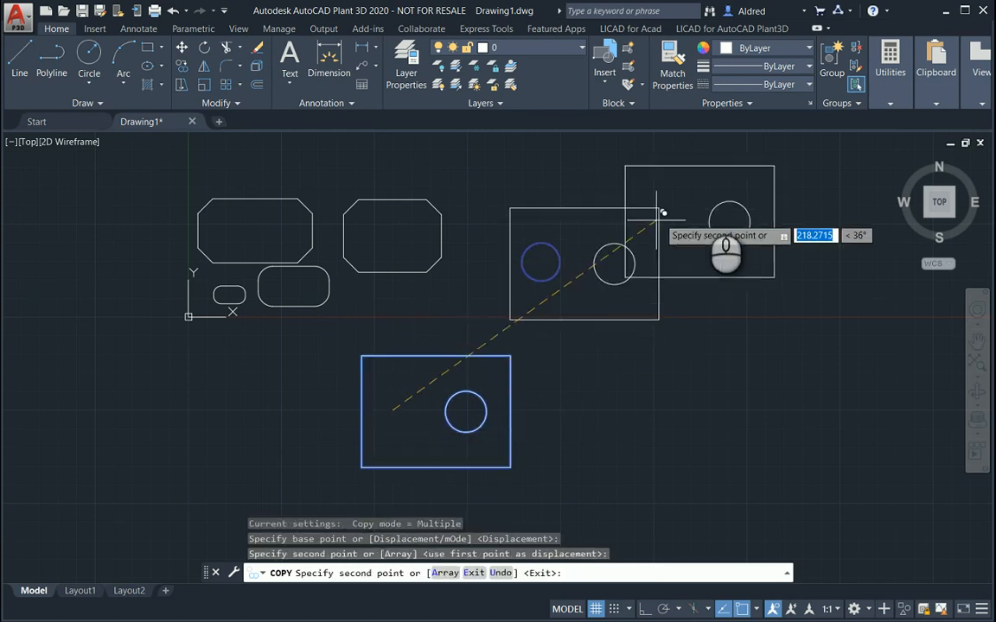
left_click(839, 202)
left_click(840, 398)
key("Escape")
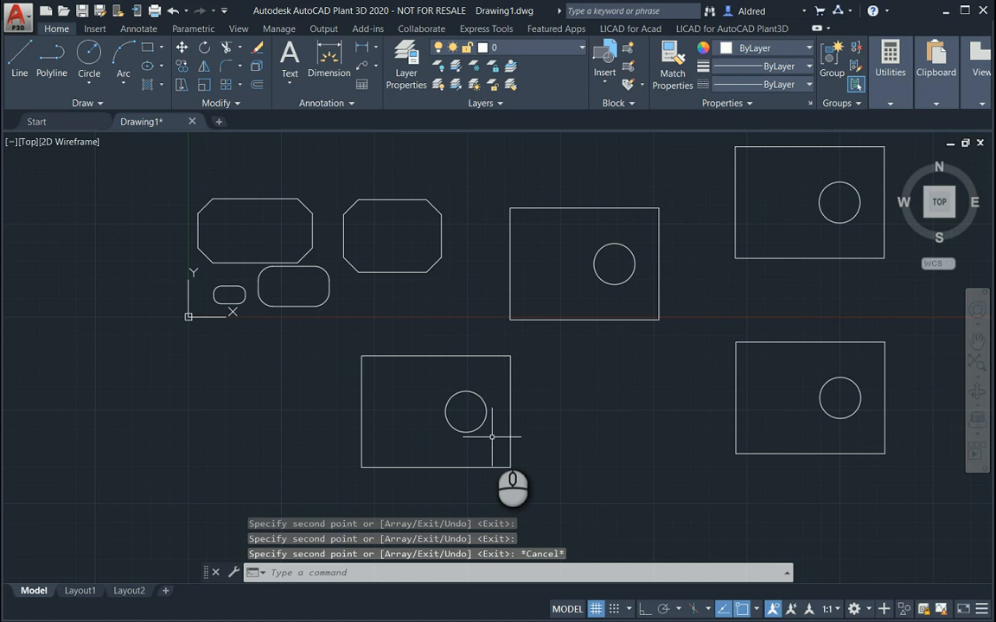
key("ctrl+z")
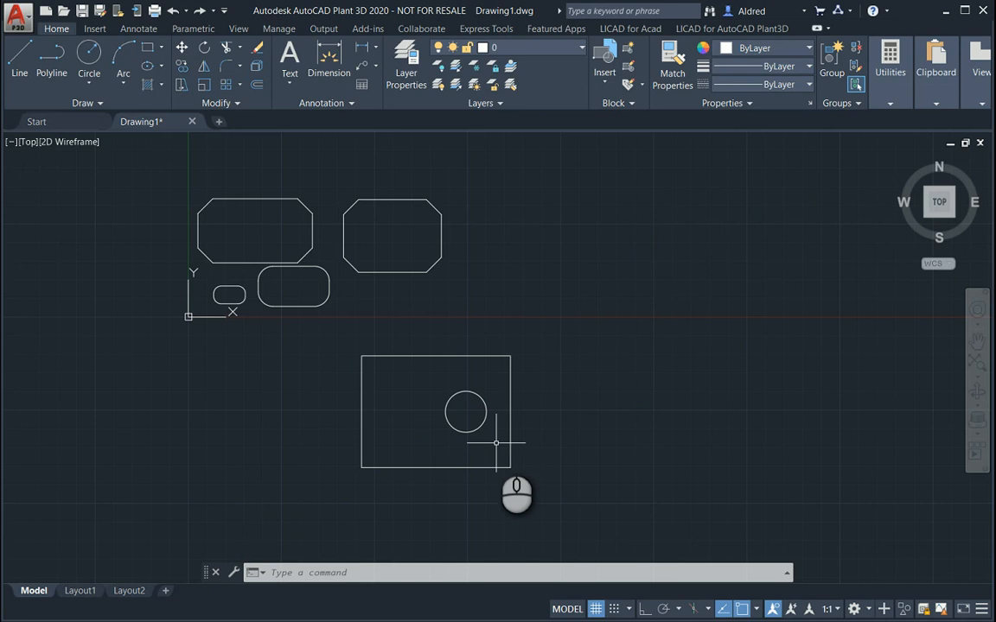
Start COPY on the rectangle and circle with the rectangle's lower-left corner as base point.
left_click(182, 67)
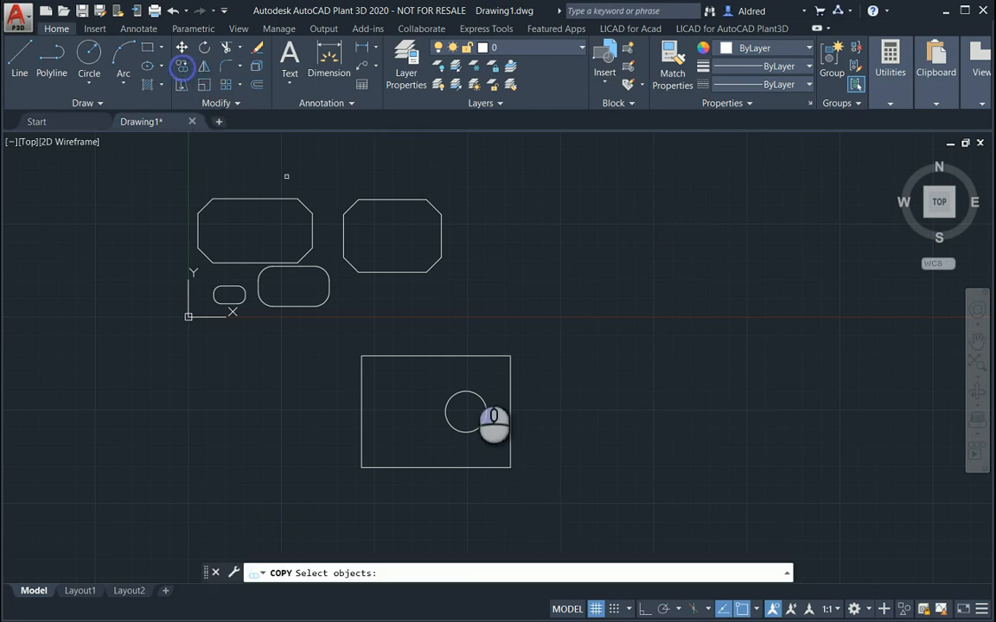
left_click(545, 485)
left_click(303, 320)
key("Return")
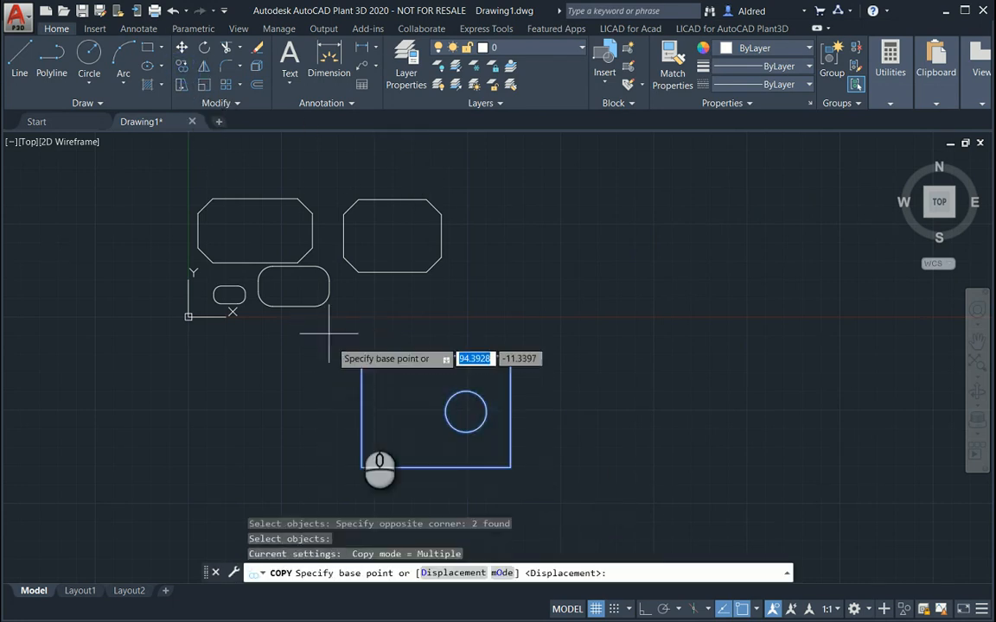
left_click(361, 468)
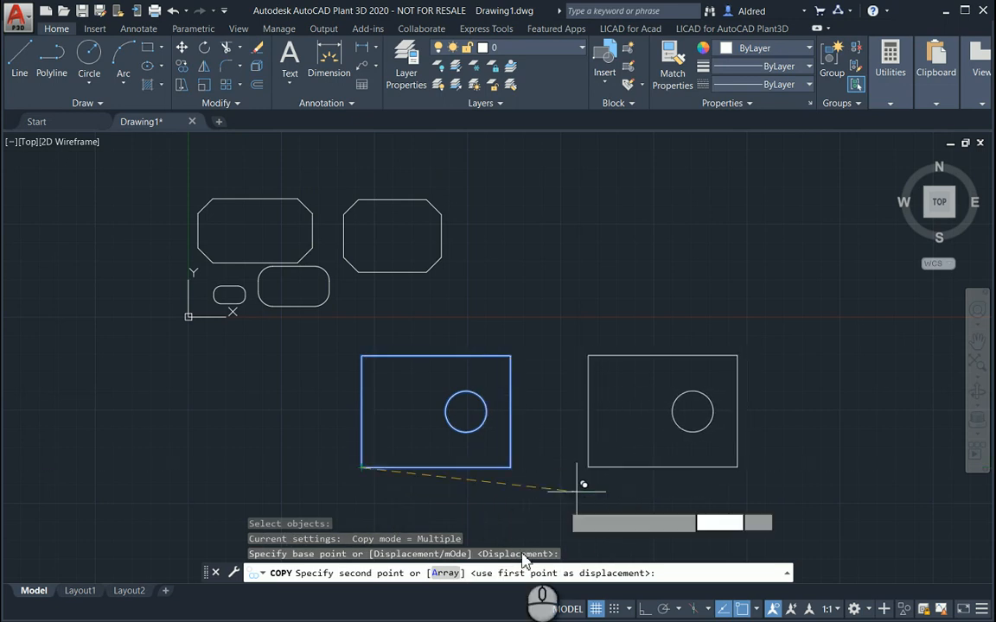
Switch the copy to Array mode with 7 items and turn Ortho on for a horizontal row.
left_click(447, 578)
middle_click_drag(498, 437, 248, 414)
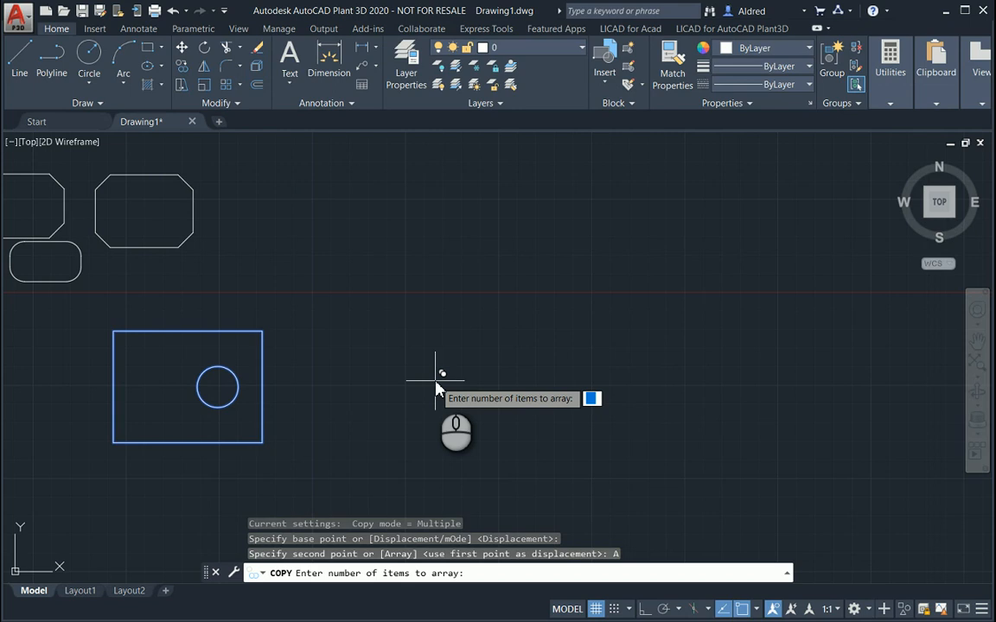
type("7")
key("Return")
scroll(434, 380, "down", 2)
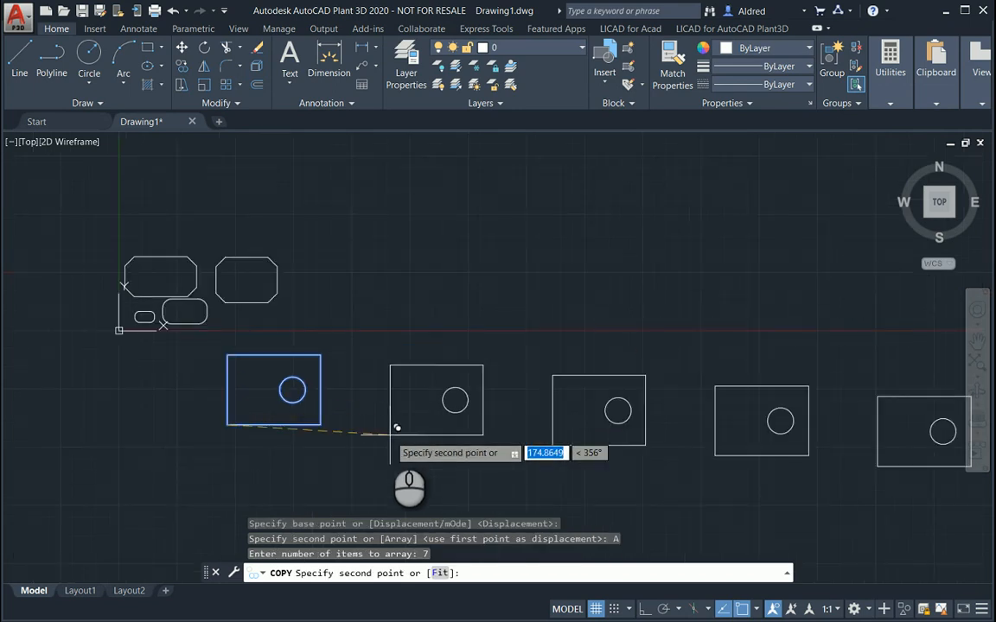
middle_click_drag(381, 435, 249, 429)
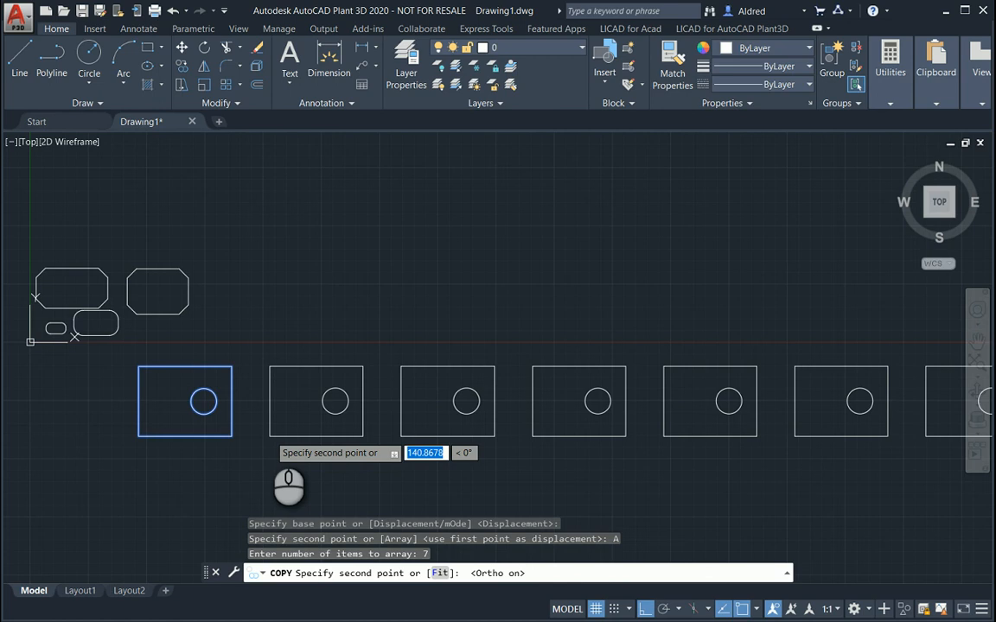
key("F8")
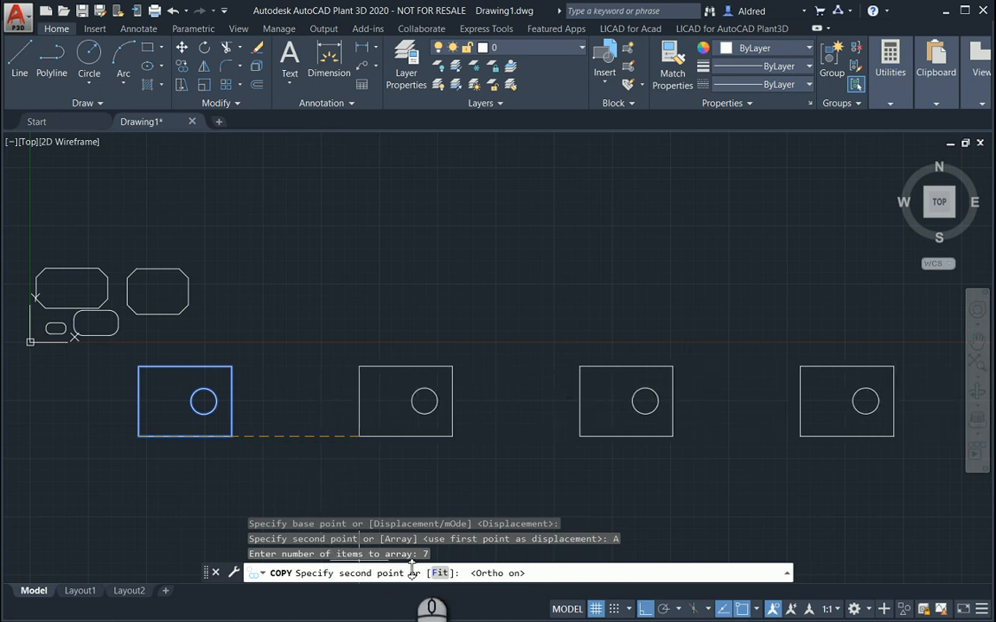
Fit the seven copies to a picked end point and finish COPY, leaving an evenly spaced row.
left_click(439, 573)
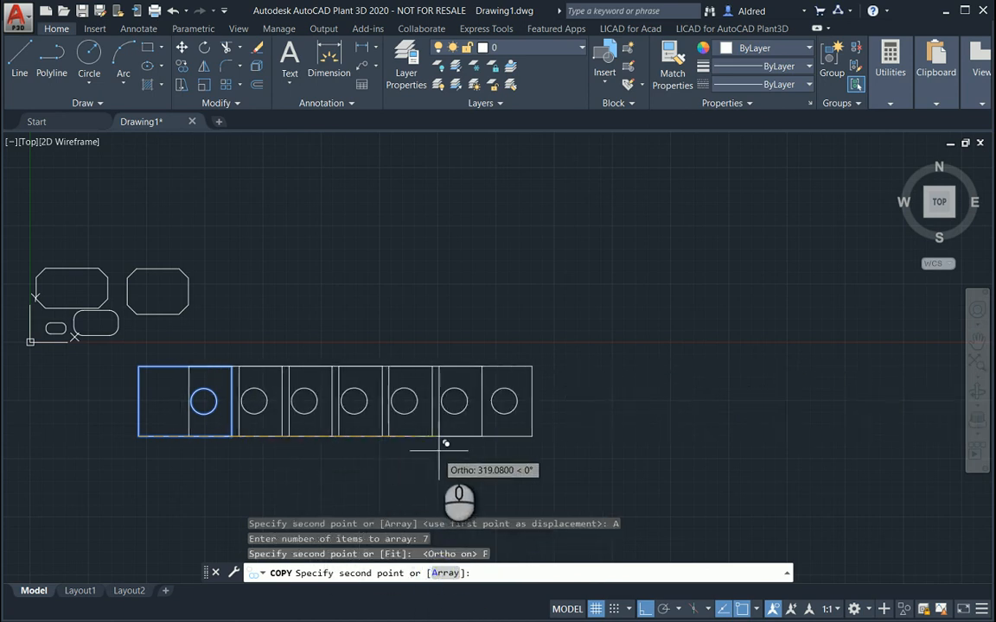
scroll(407, 449, "up", 2)
scroll(245, 438, "down", 2)
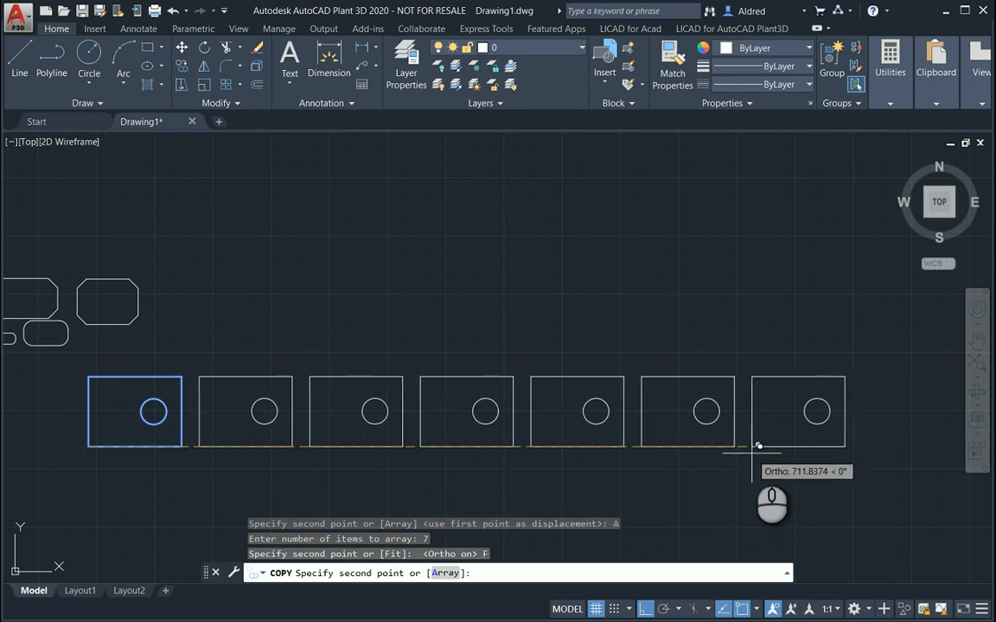
left_click(752, 448)
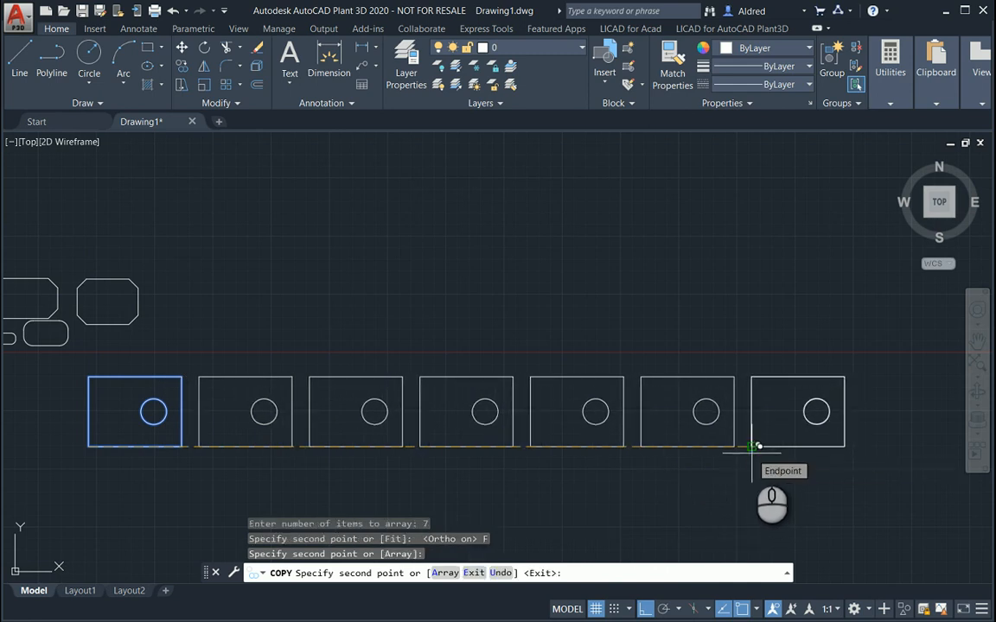
right_click(377, 277)
left_click(385, 286)
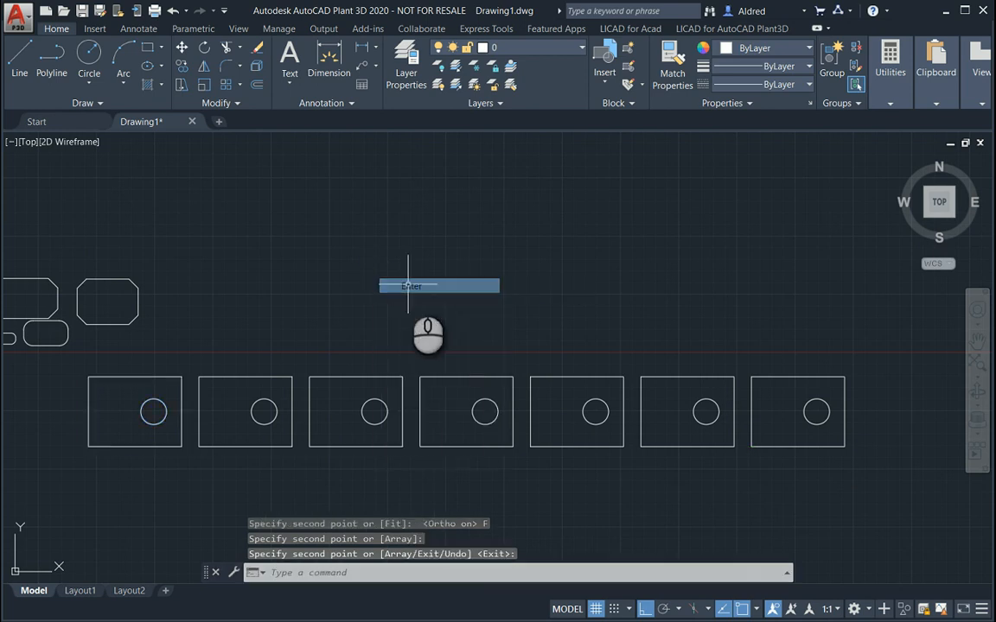
scroll(377, 381, "down", 3)
scroll(377, 380, "up", 5)
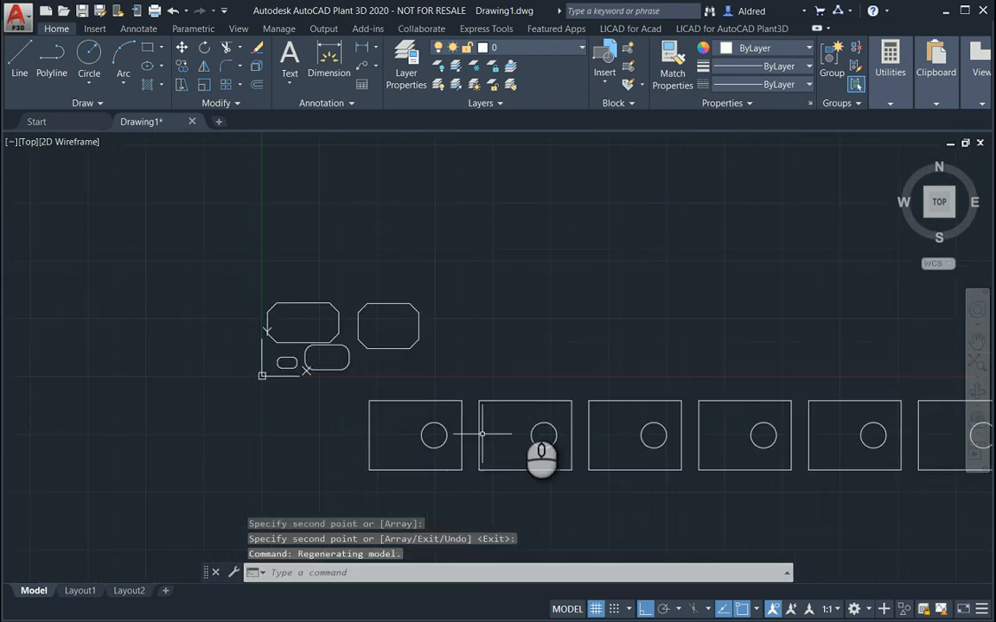
mouse_move(506, 369)
middle_mouse_down()
mouse_move(433, 376)
mouse_move(317, 363)
middle_mouse_up()
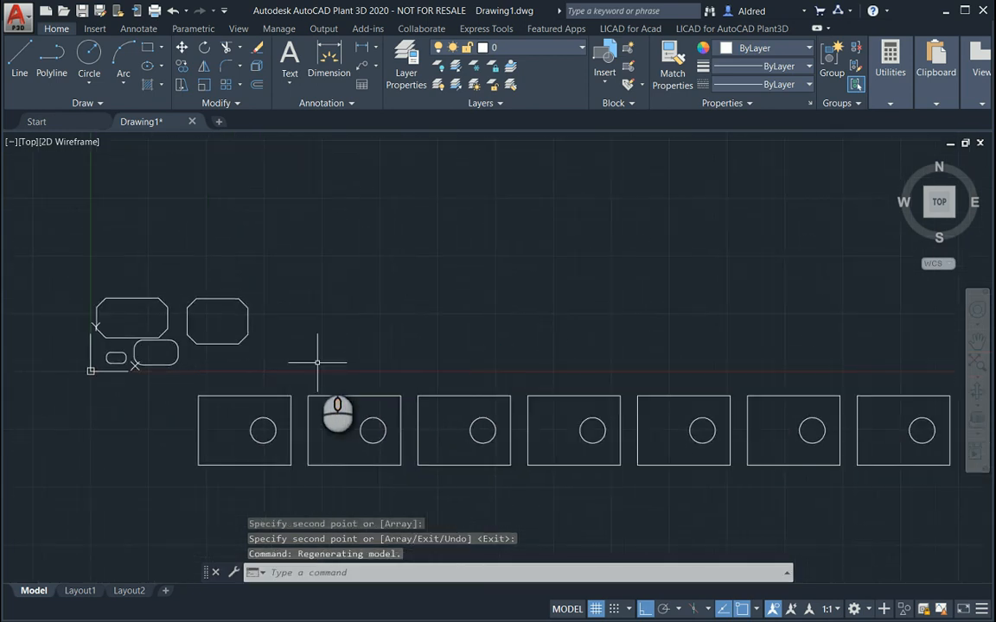